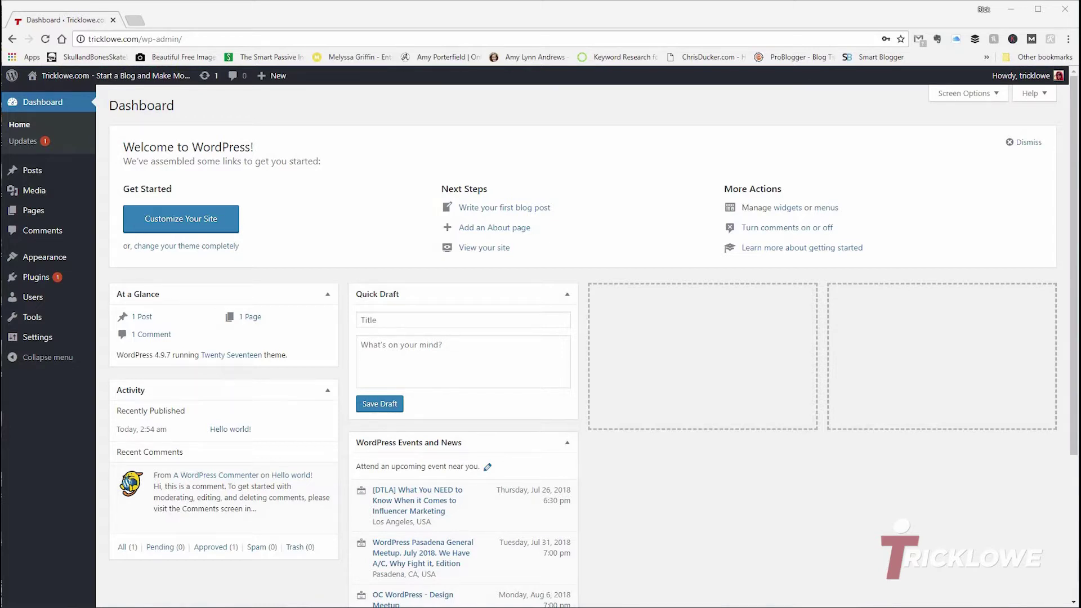
# Install the Jetpack by WordPress.com plugin from the featured plugins and activate it
pyautogui.click(31, 295)
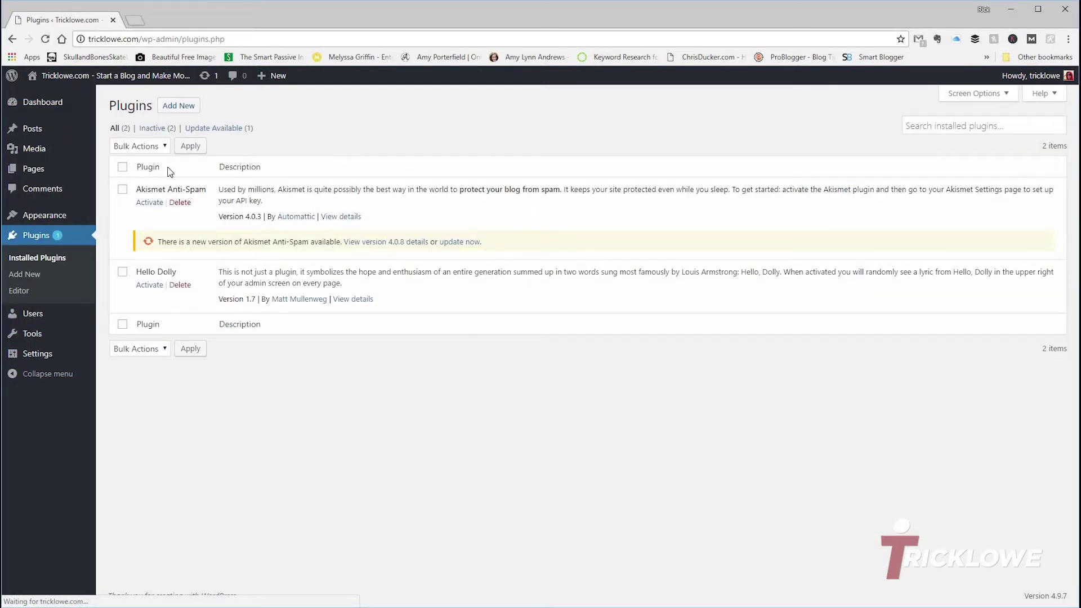
pyautogui.click(176, 107)
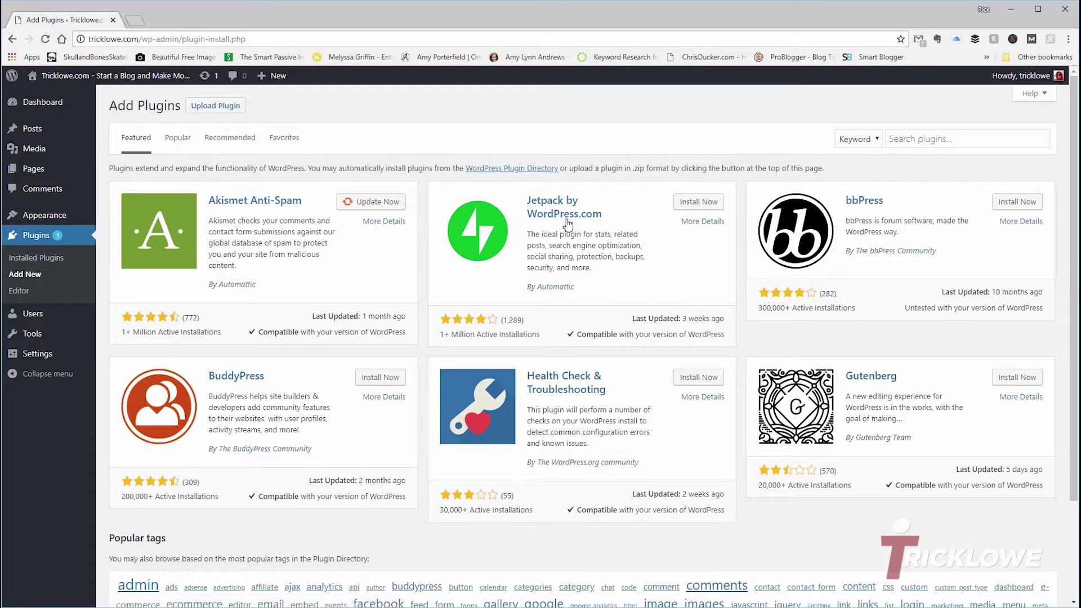
pyautogui.click(688, 205)
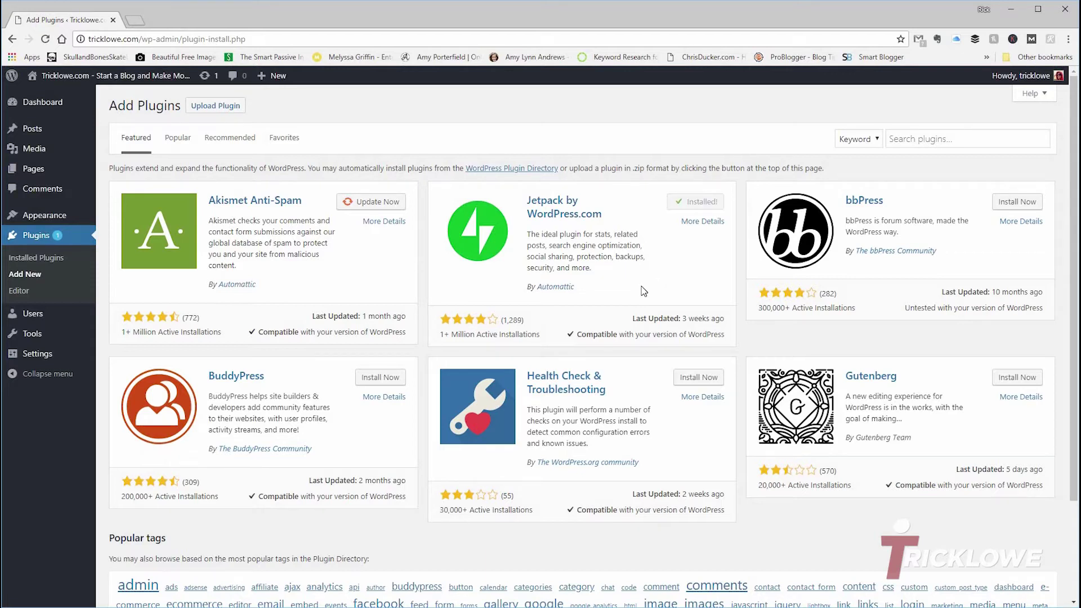
pyautogui.click(702, 220)
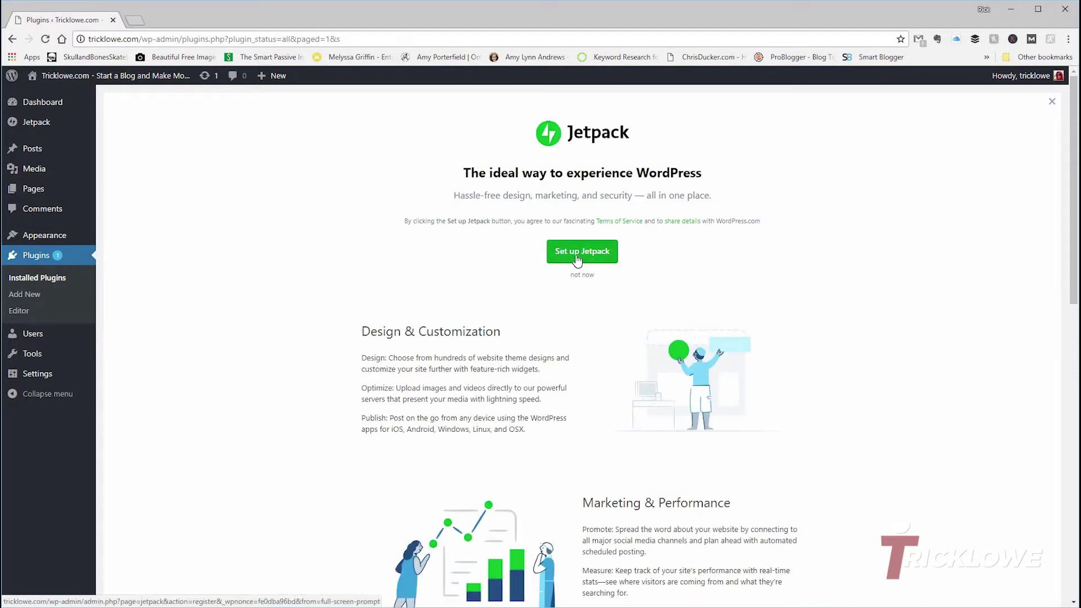
# Start the Jetpack setup and replace the prefilled login with the WordPress.com account's email address or username, continuing to the password prompt
pyautogui.click(577, 259)
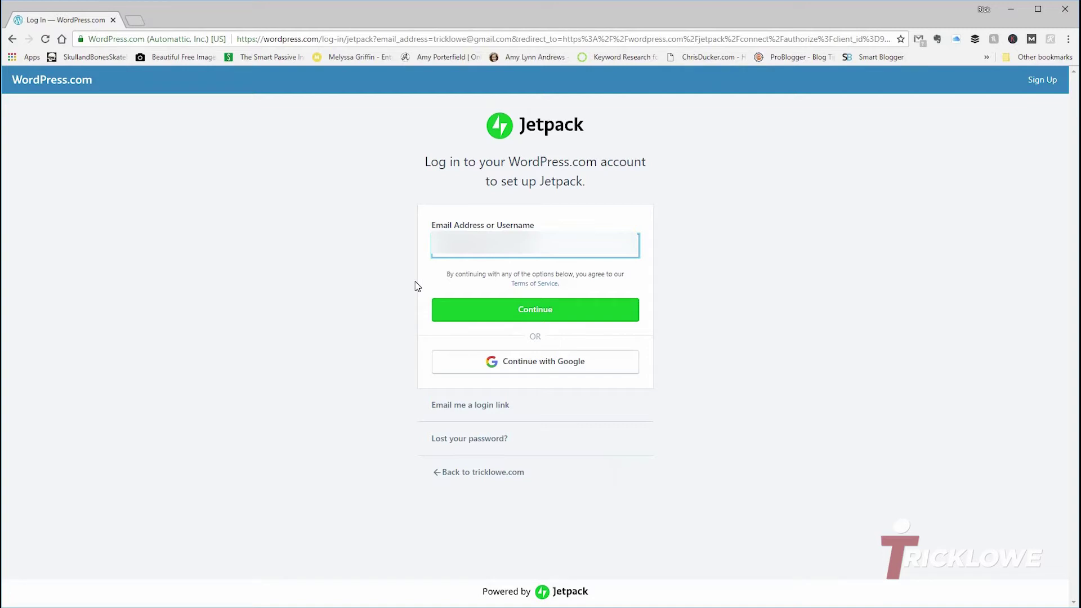
pyautogui.moveTo(533, 245); pyautogui.dragTo(318, 274)
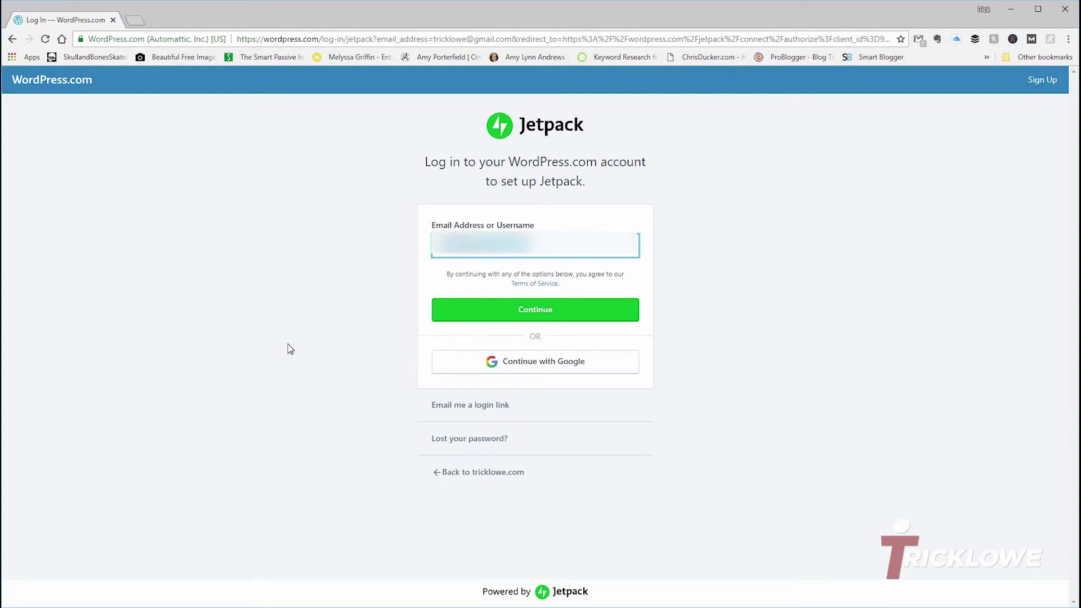
pyautogui.press('BackSpace')
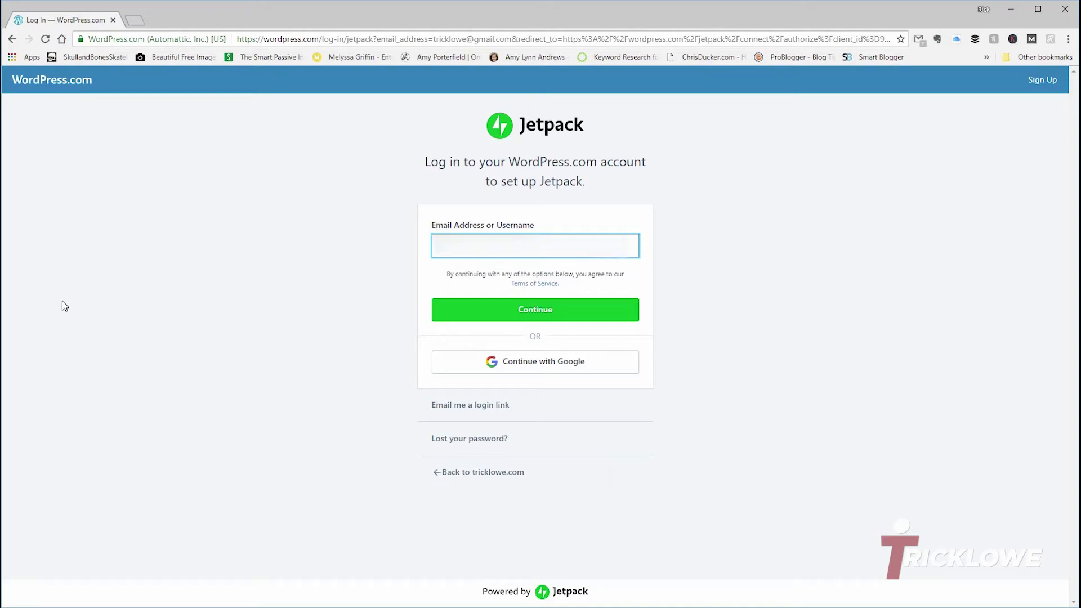
pyautogui.write('we')
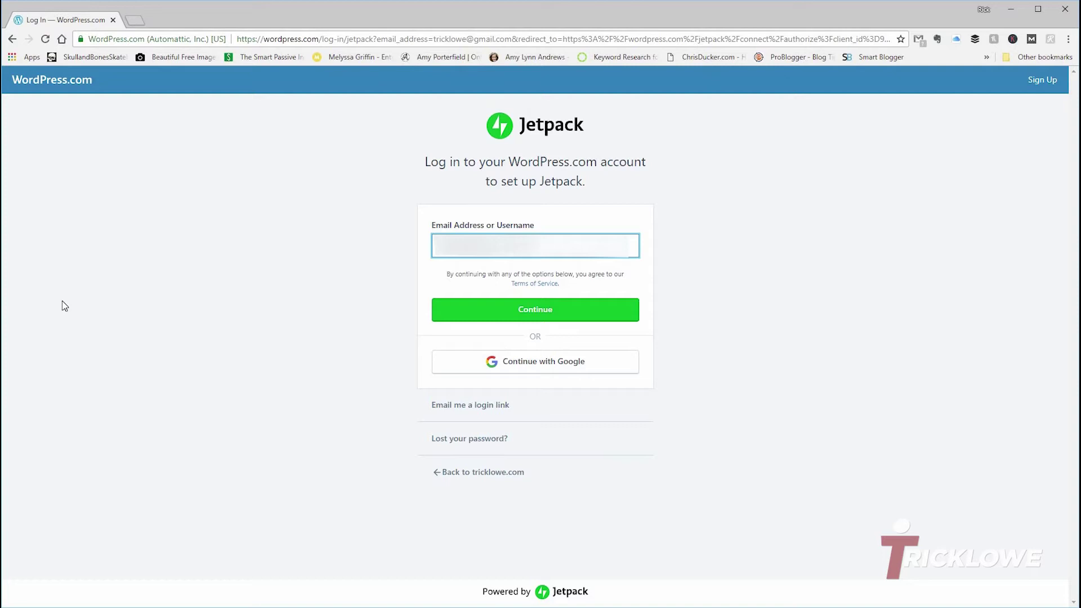
pyautogui.click(520, 314)
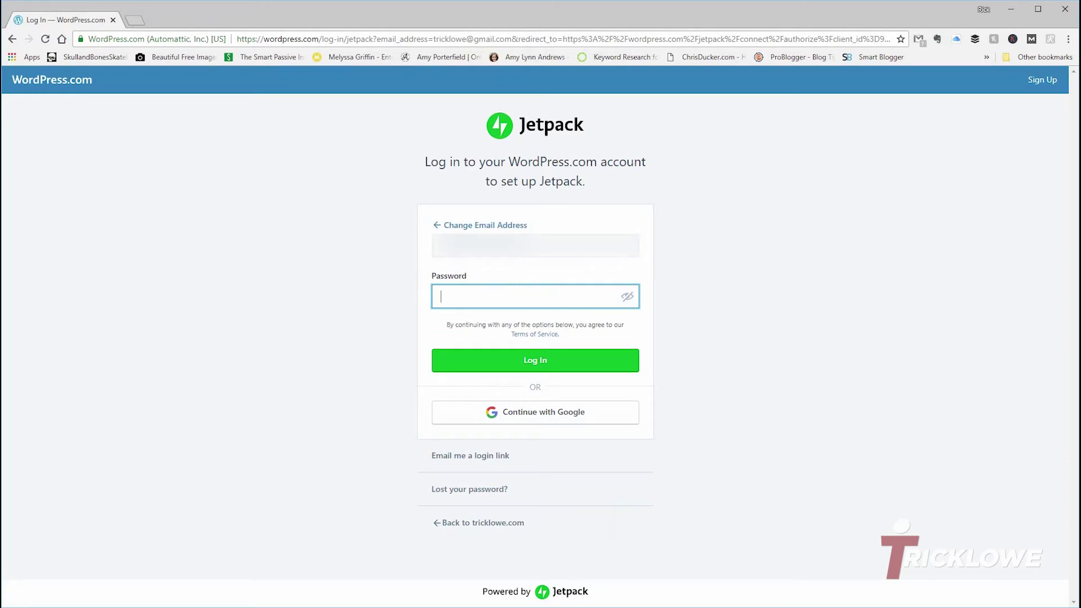
# Try to log in to WordPress.com with the account password
pyautogui.write('••••')
pyautogui.press('Return')
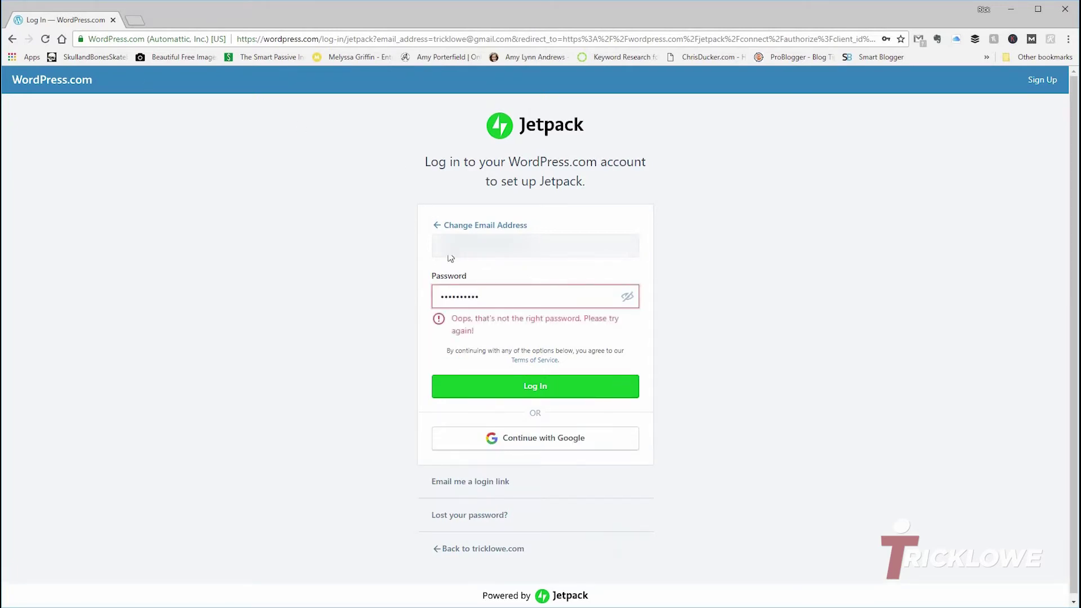
pyautogui.doubleClick(451, 297)
pyautogui.write('•')
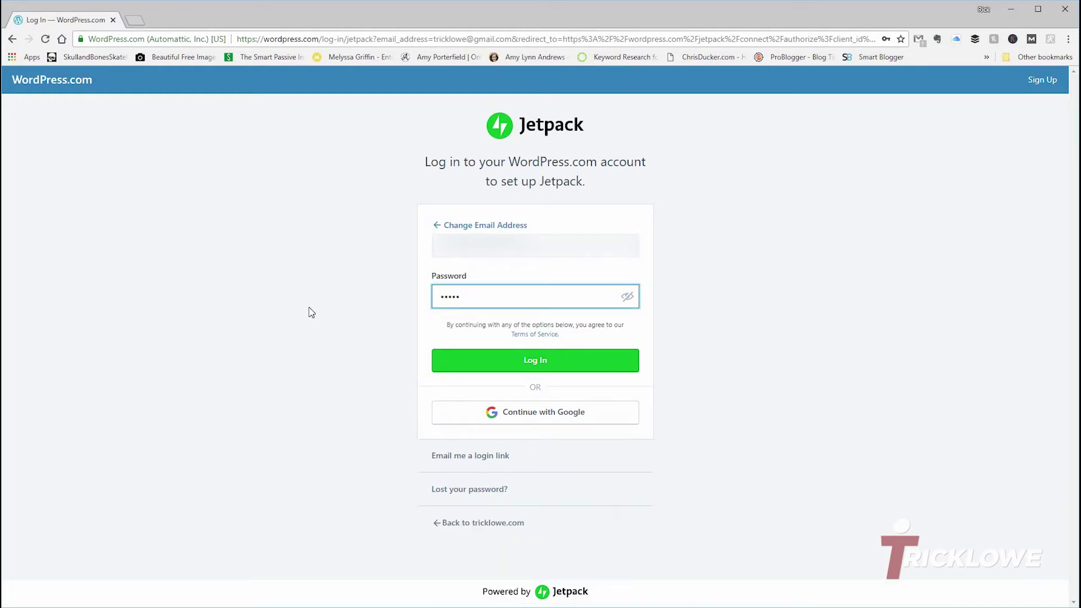
pyautogui.press('Return')
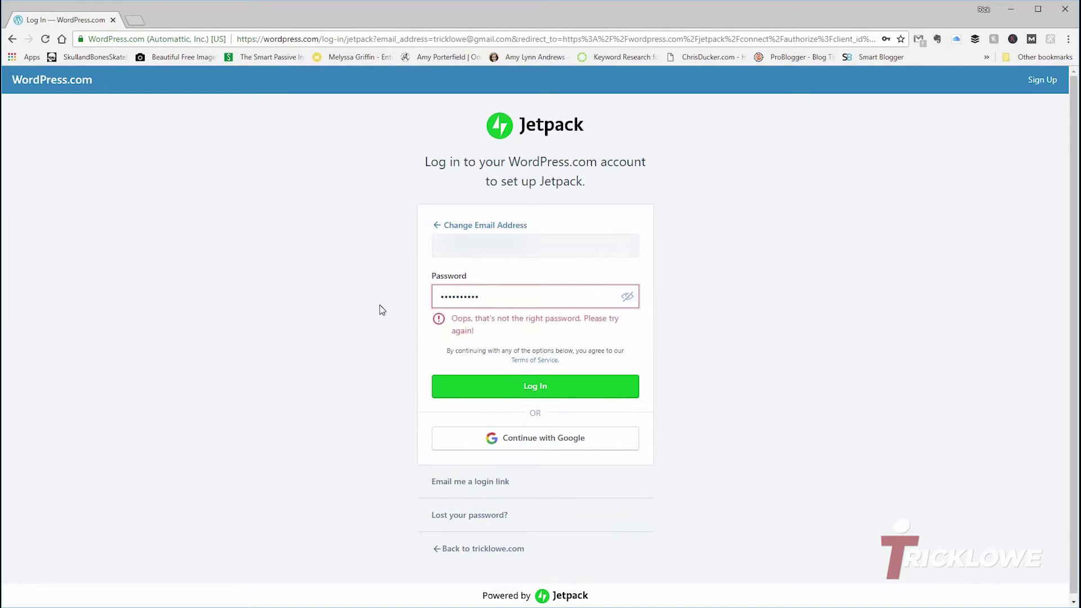
# Re-enter the WordPress.com account password and submit the login for the Jetpack setup
pyautogui.hotkey('ctrl', 'a')
pyautogui.write('•••••••')
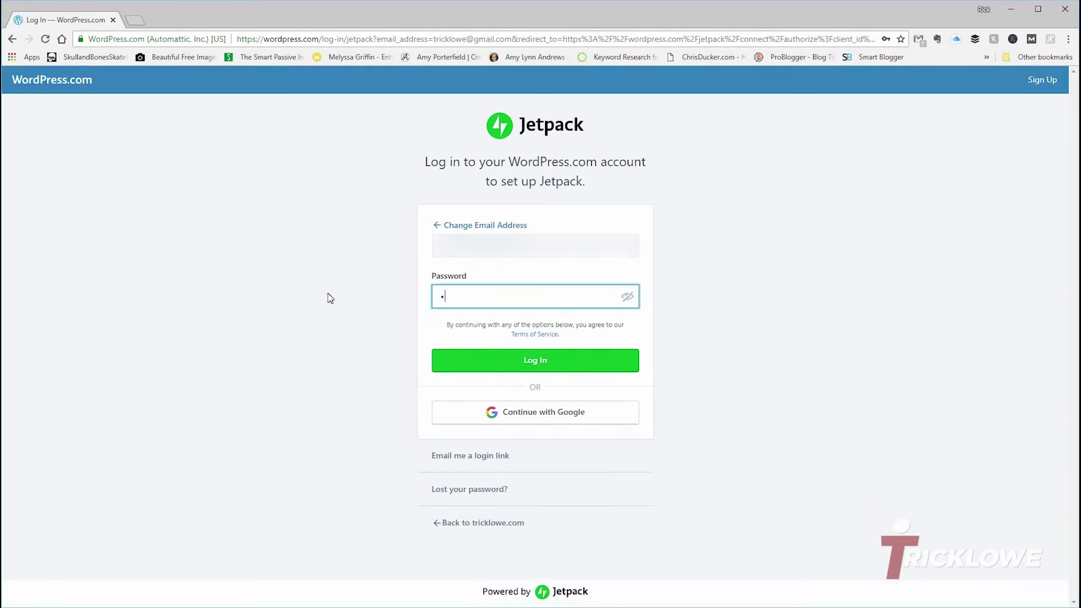
pyautogui.write('•••••')
pyautogui.press('Return')
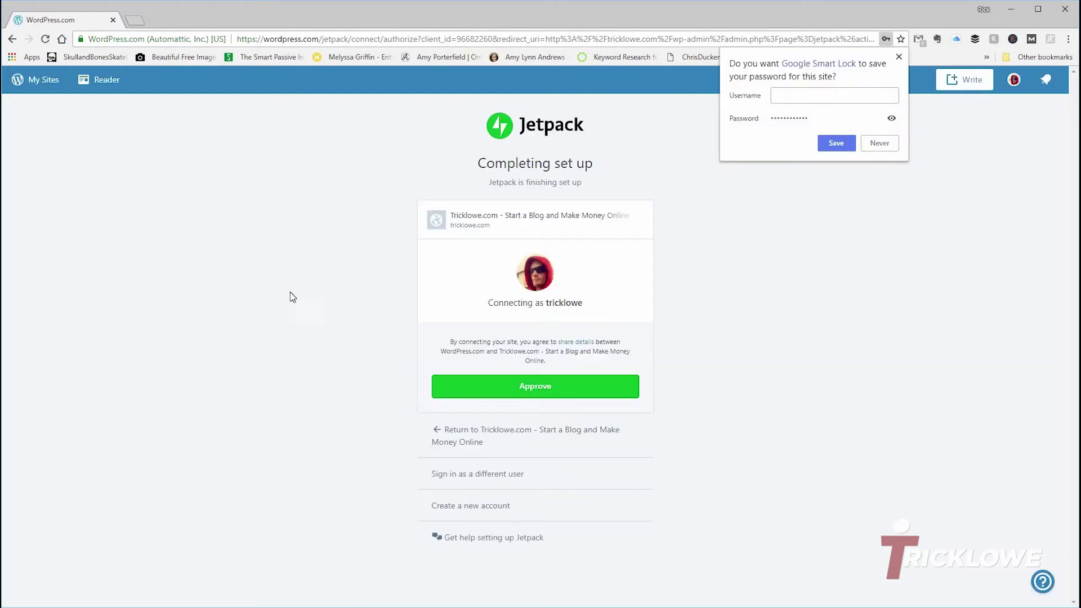
# Approve the site's Jetpack connection to WordPress.com and start with the free plan
pyautogui.click(526, 397)
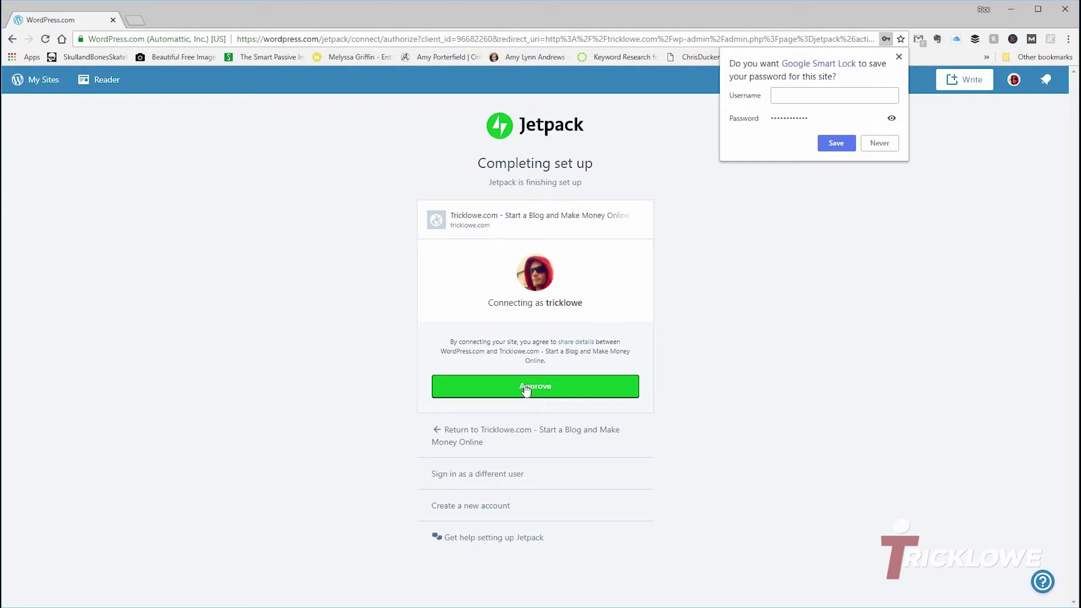
pyautogui.click(524, 385)
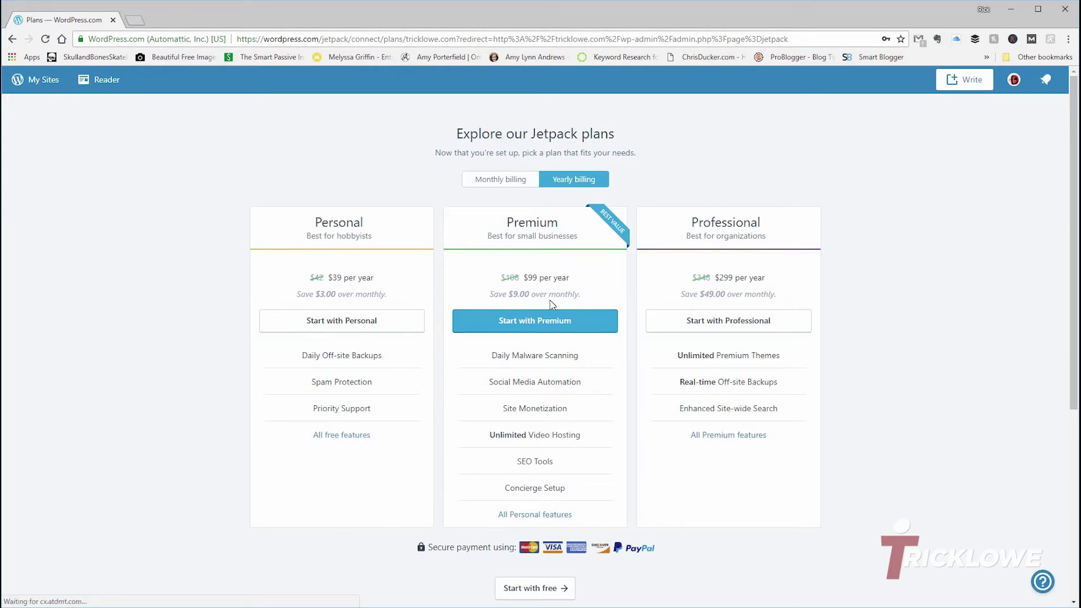
pyautogui.click(525, 588)
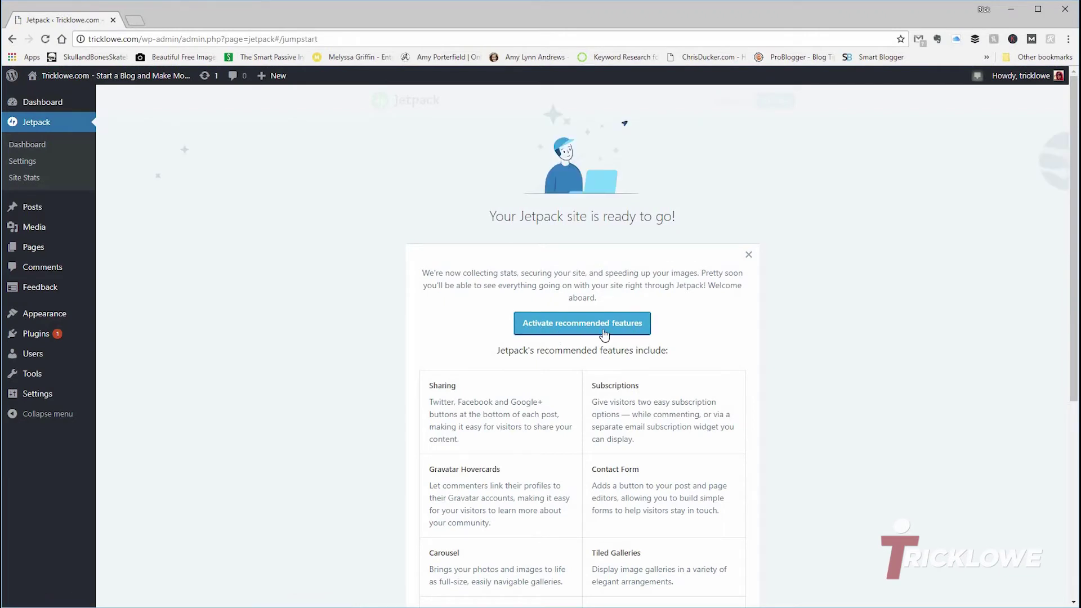
# Look over Jetpack's recommended features, including Sharing, Subscriptions and Contact Form, and activate them
pyautogui.scroll(-2, 394, 258)
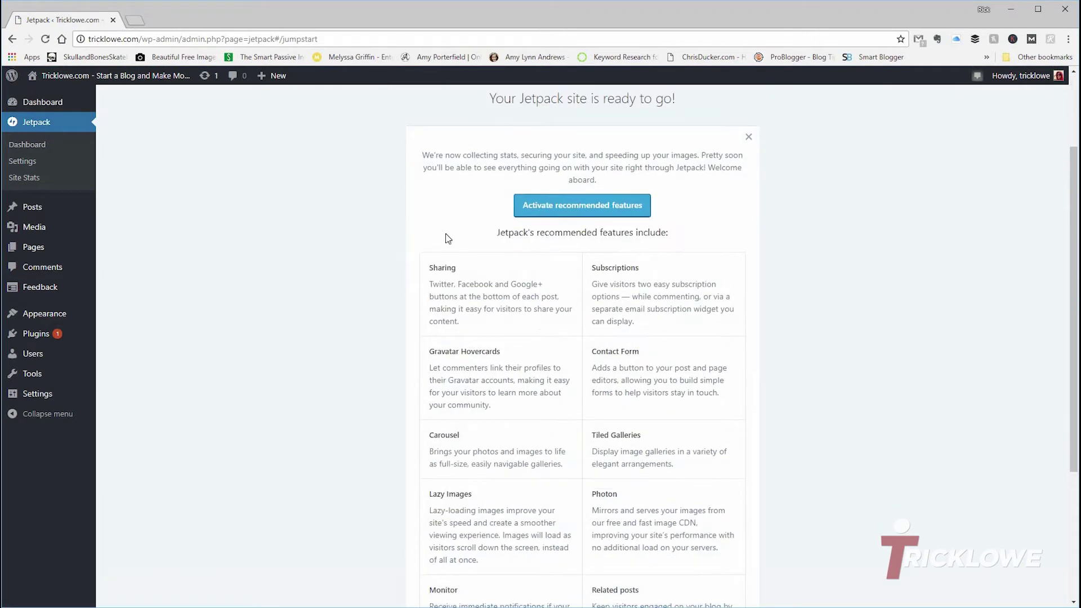
pyautogui.scroll(-3, 264, 309)
pyautogui.scroll(5, 277, 327)
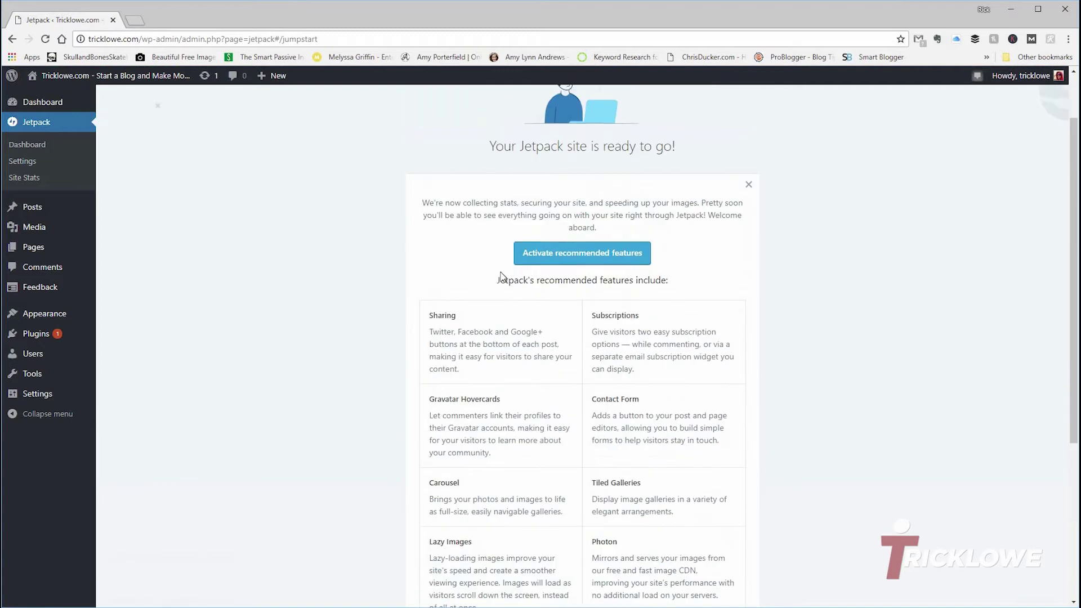
pyautogui.click(581, 269)
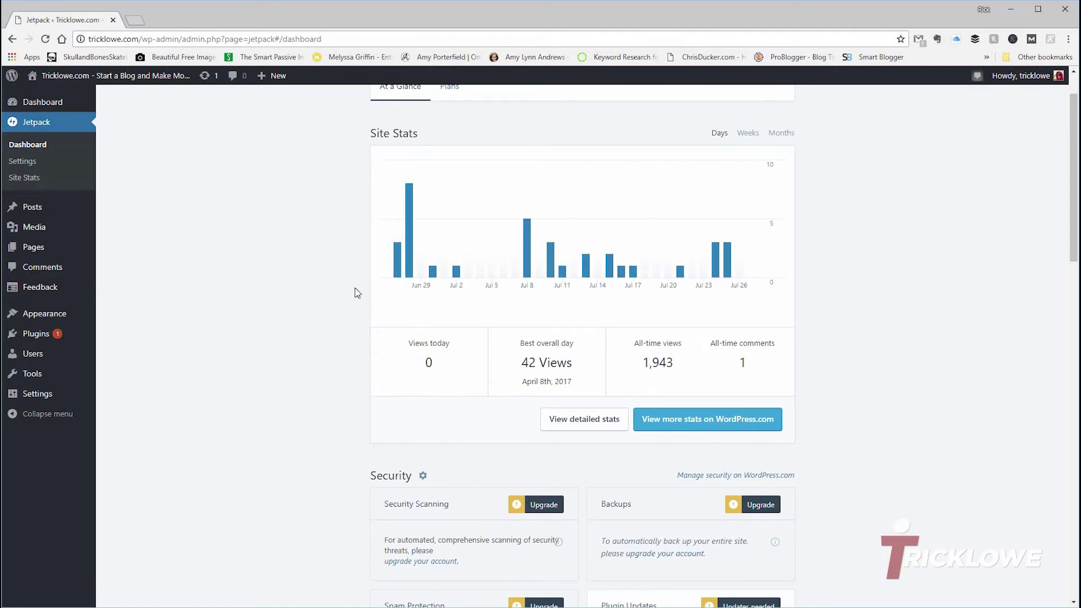
# Review the site stats, security, performance and connection sections of the Jetpack dashboard, including the Protect card
pyautogui.scroll(-6, 229, 337)
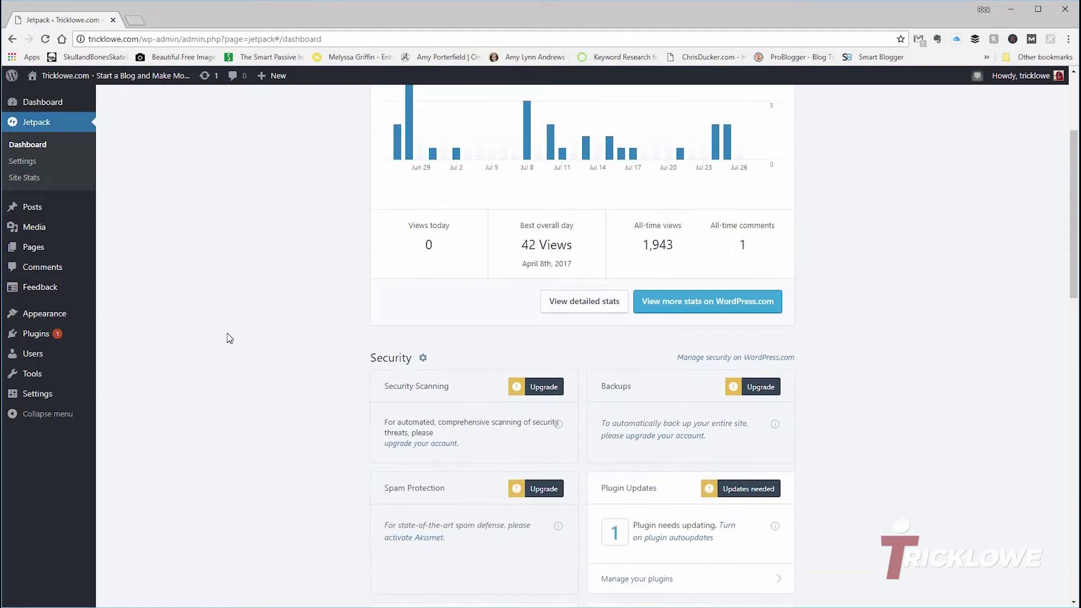
pyautogui.scroll(-2, 229, 337)
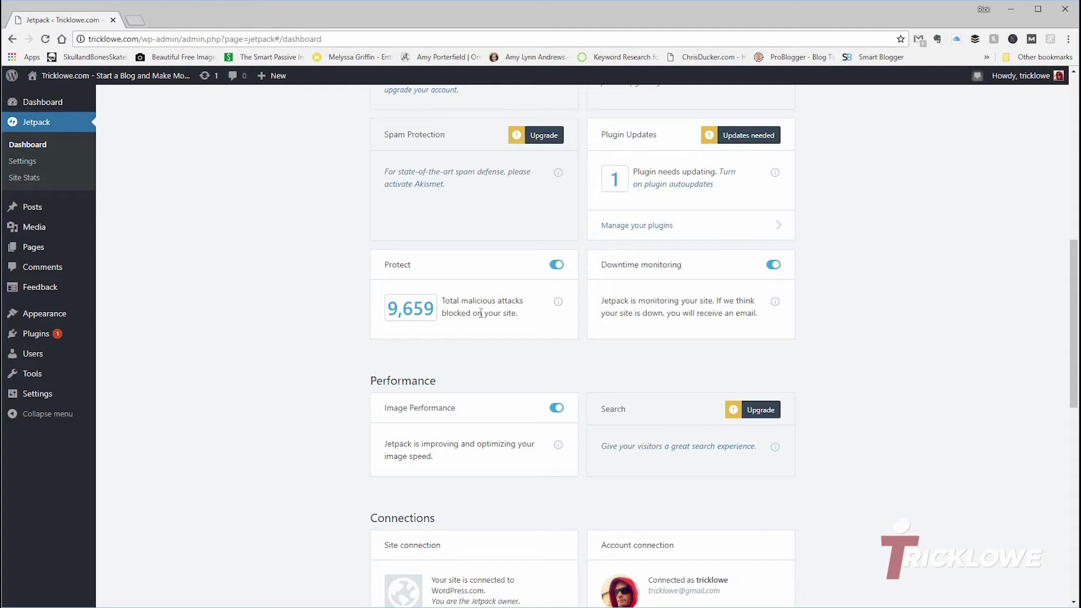
pyautogui.moveTo(441, 300); pyautogui.dragTo(512, 322)
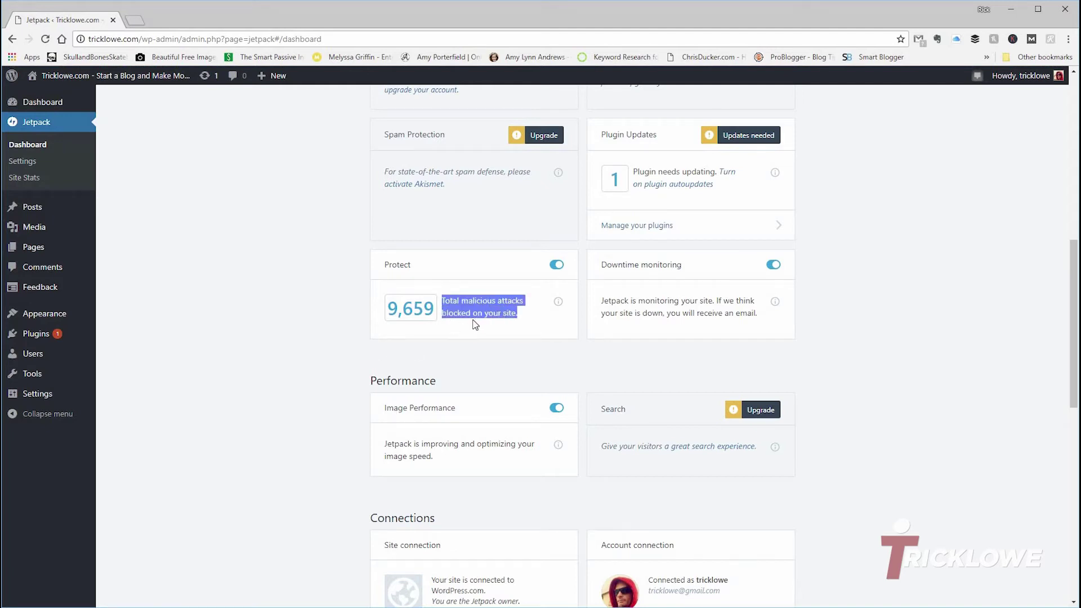
pyautogui.scroll(-2, 263, 338)
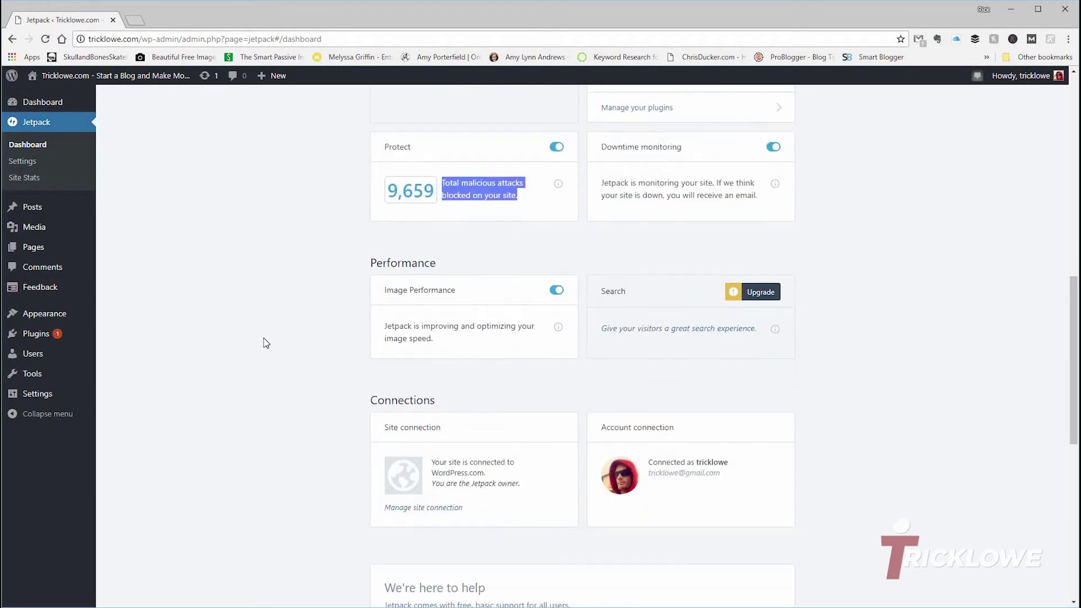
pyautogui.scroll(7, 264, 338)
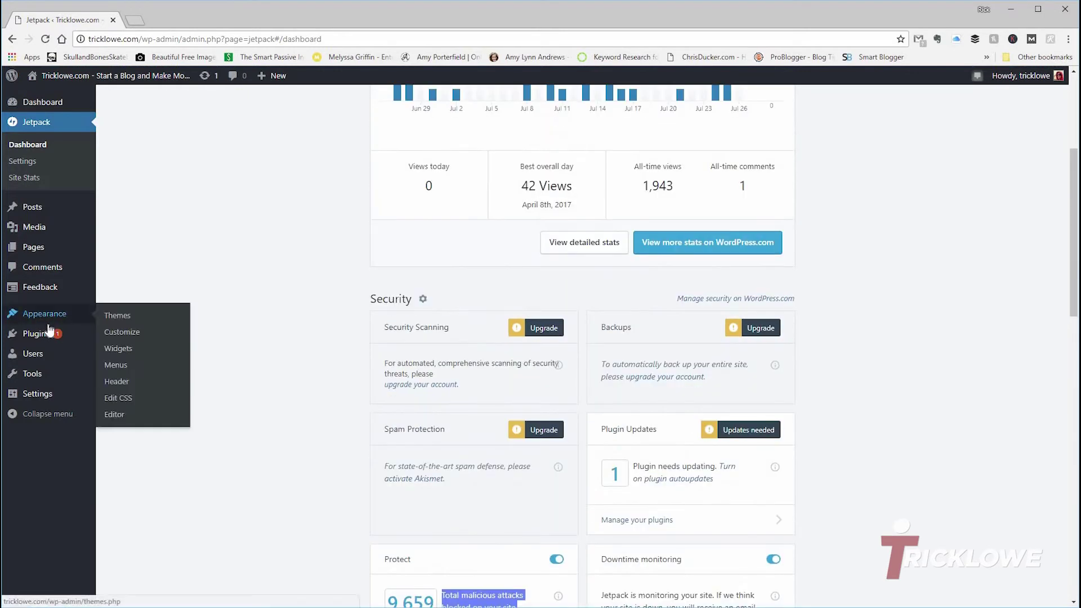
# Delete the Hello Dolly plugin from the installed plugins and confirm the deletion
pyautogui.moveTo(38, 322)
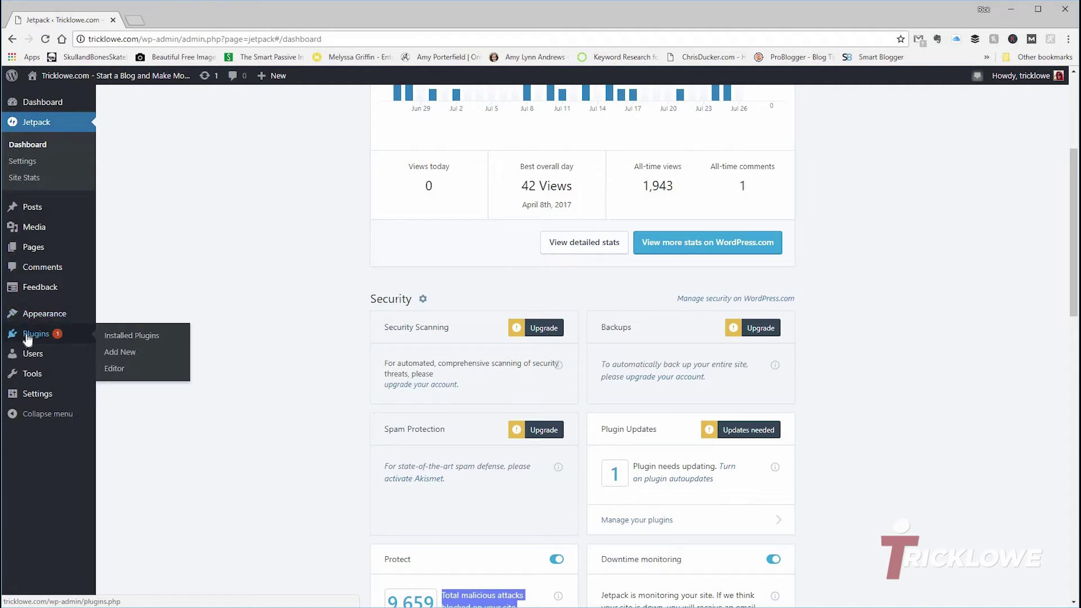
pyautogui.click(39, 336)
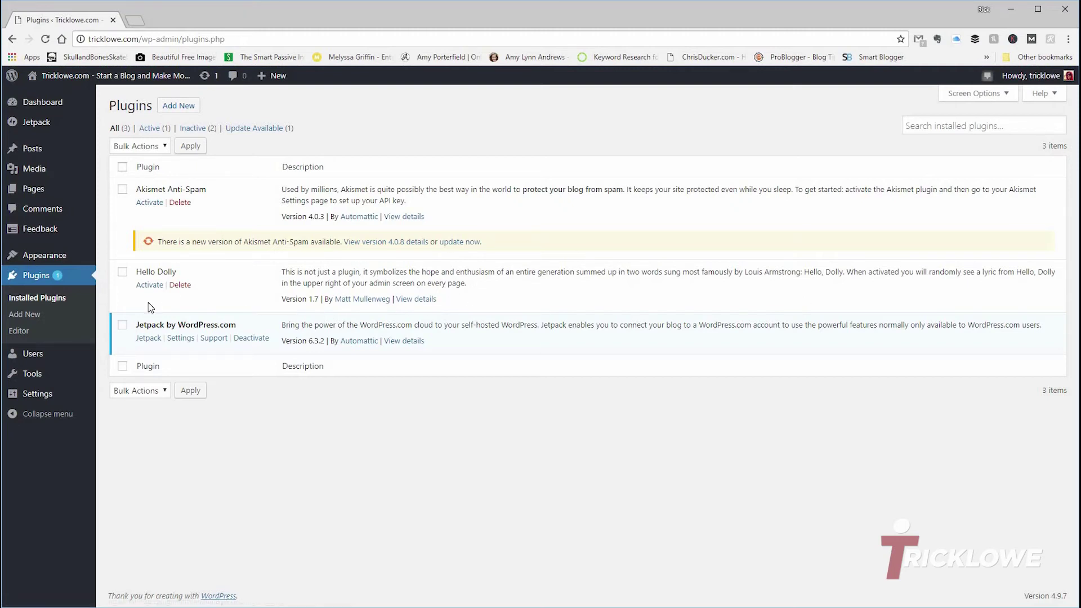
pyautogui.click(180, 286)
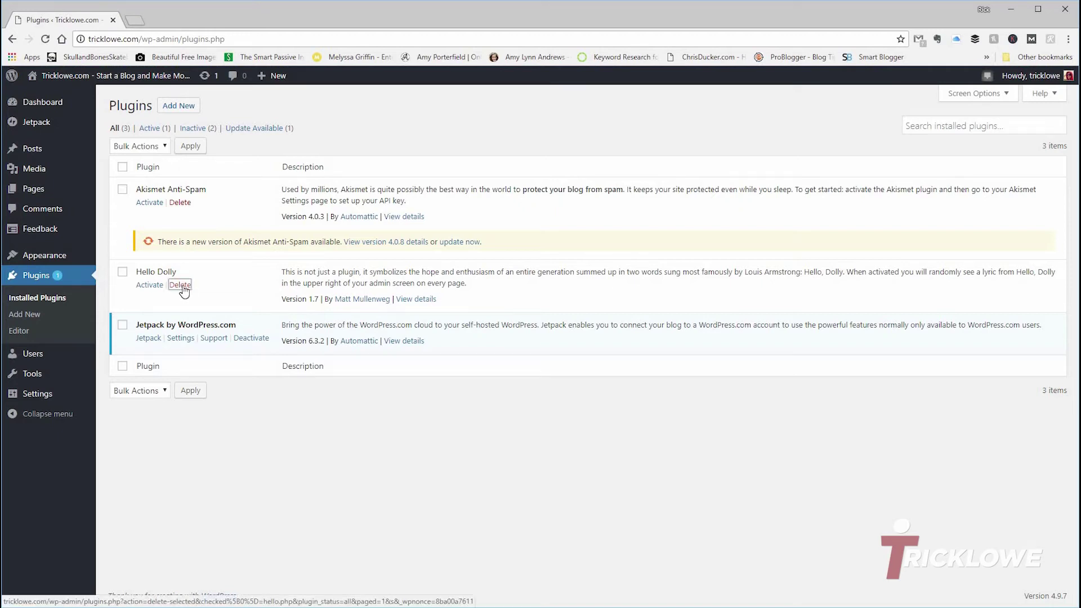
pyautogui.press('Return')
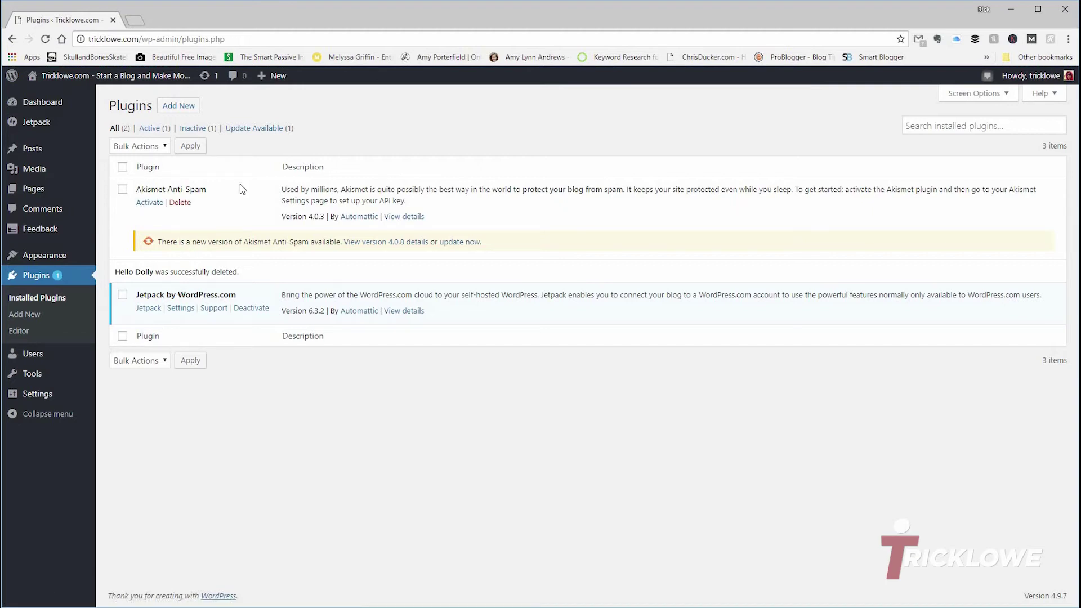
# Activate the Akismet Anti-Spam plugin, set up its account, and look over its statistics and settings
pyautogui.click(151, 203)
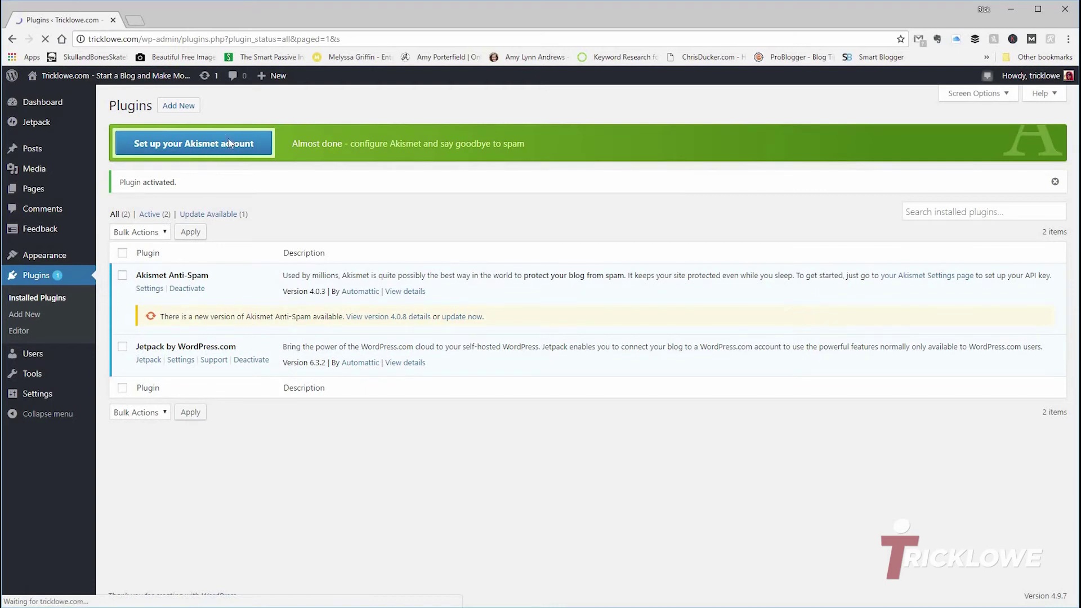
pyautogui.click(179, 148)
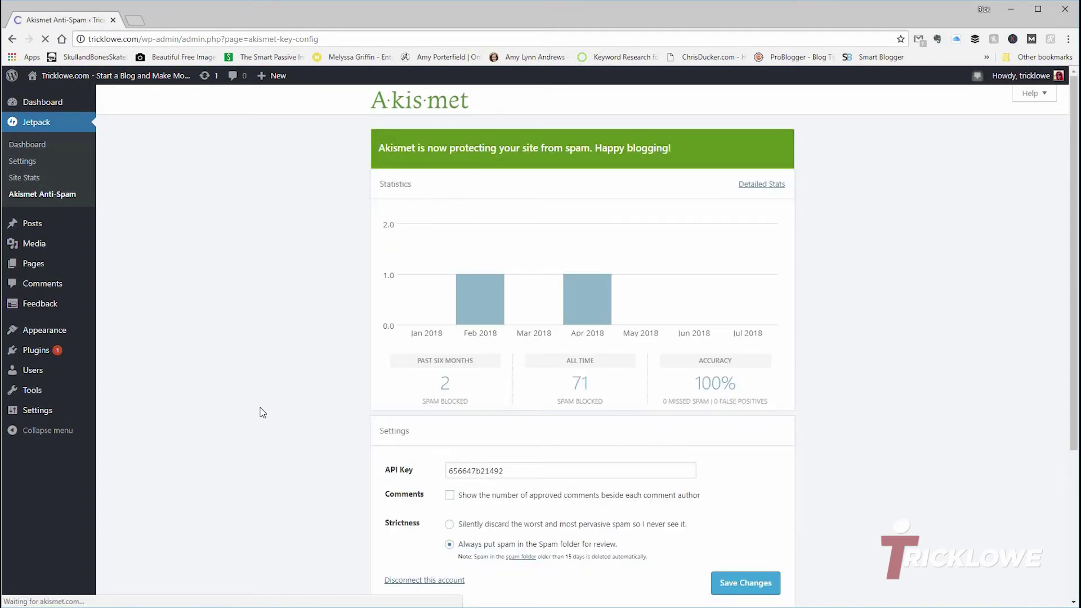
pyautogui.scroll(-3, 243, 368)
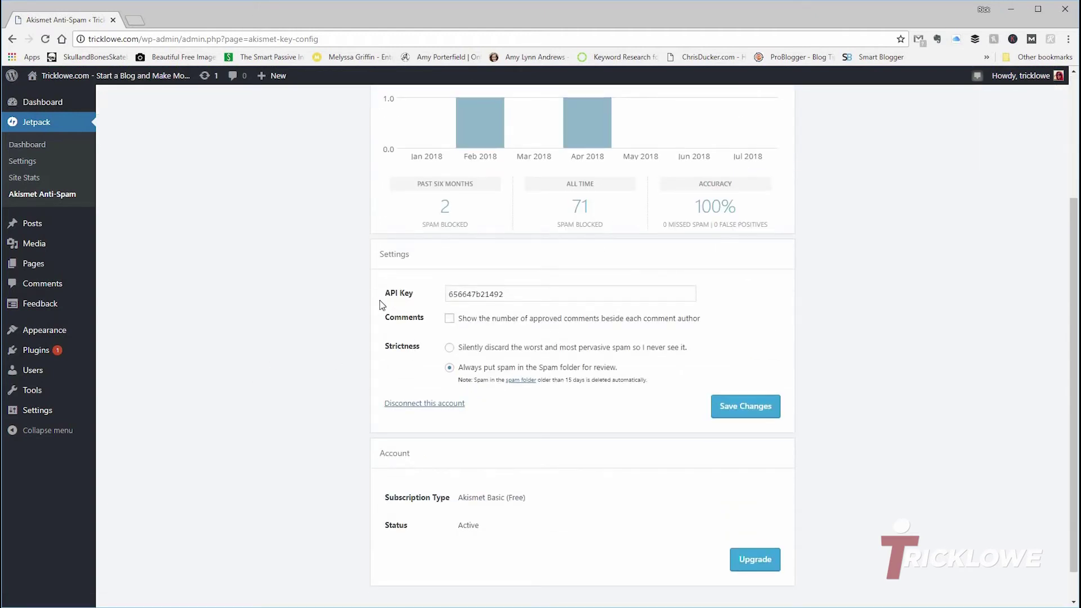
pyautogui.scroll(-1, 199, 438)
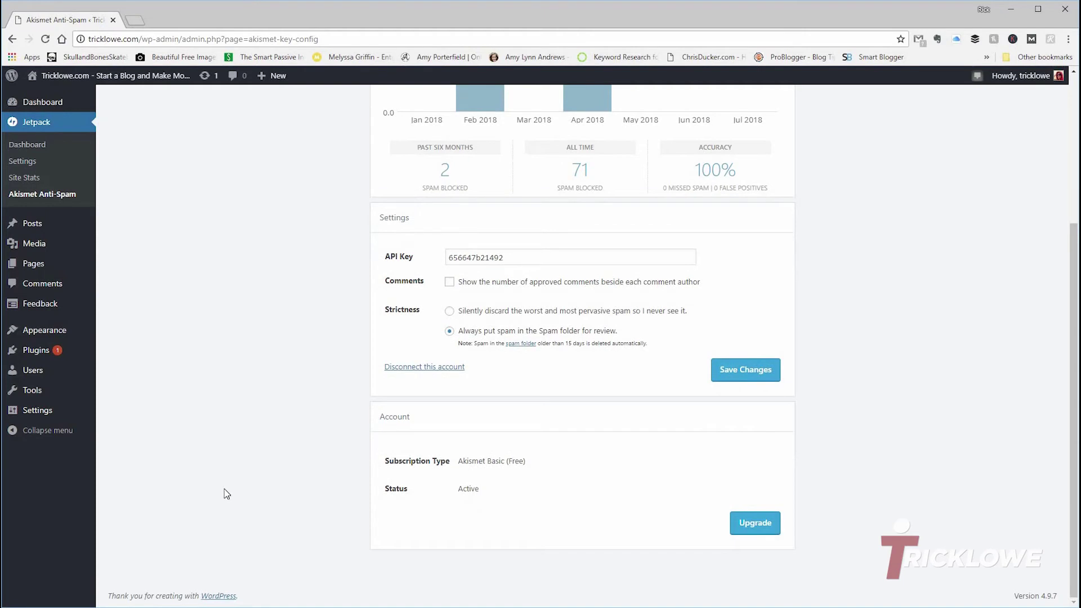
pyautogui.scroll(4, 197, 367)
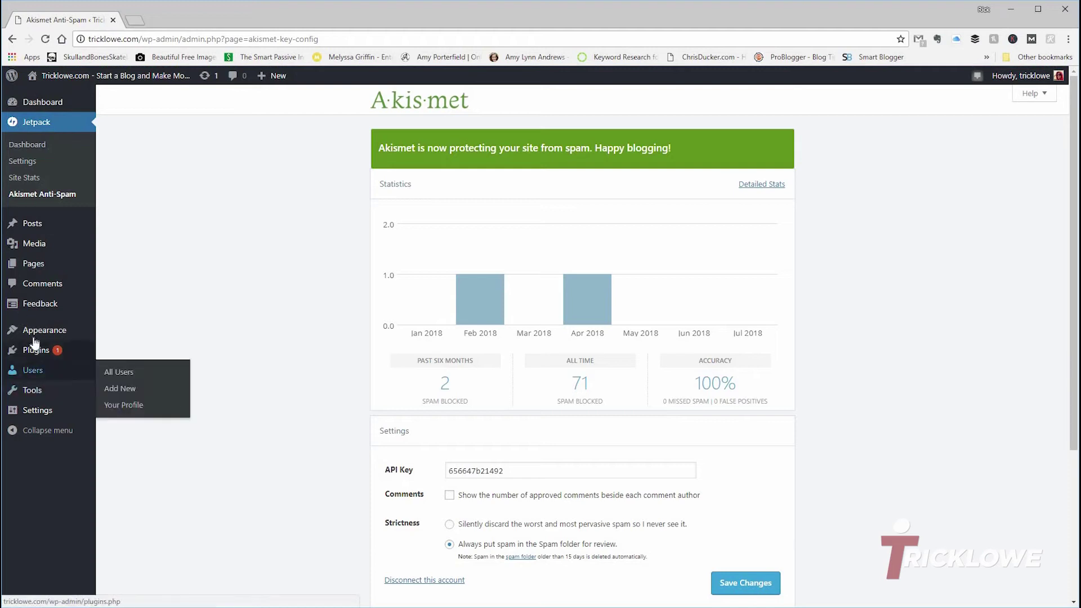
pyautogui.moveTo(34, 370)
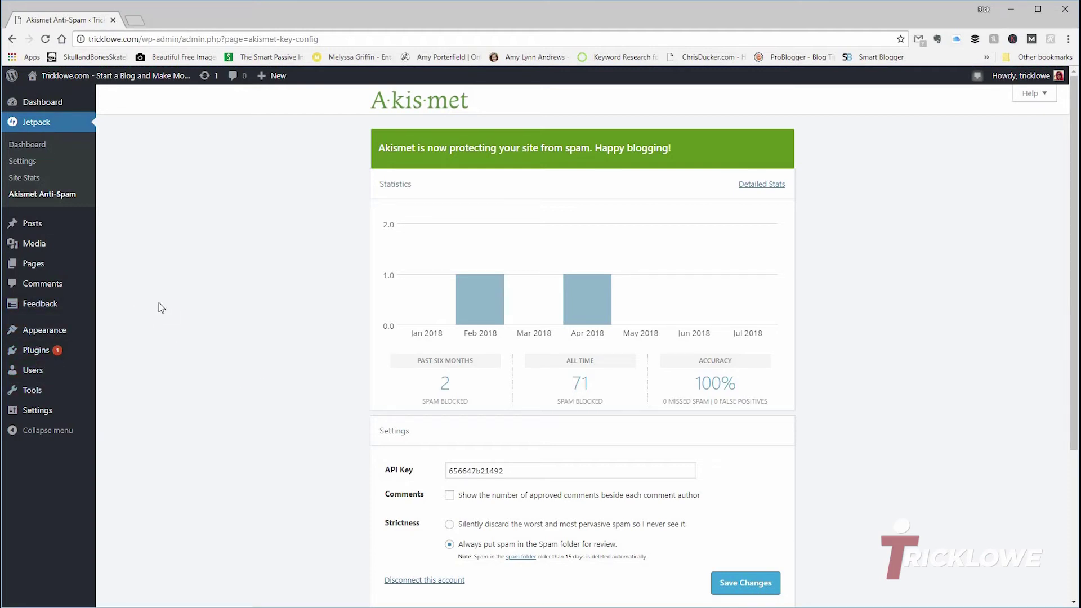
# Update the Akismet Anti-Spam plugin to version 4.0.8 from the installed plugins
pyautogui.moveTo(53, 340)
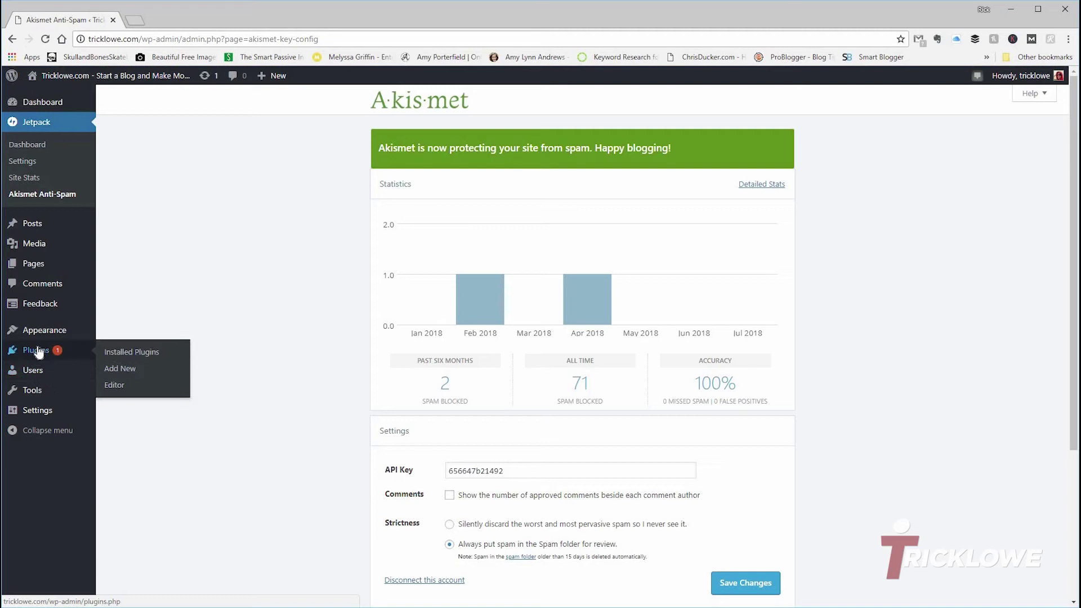
pyautogui.click(118, 356)
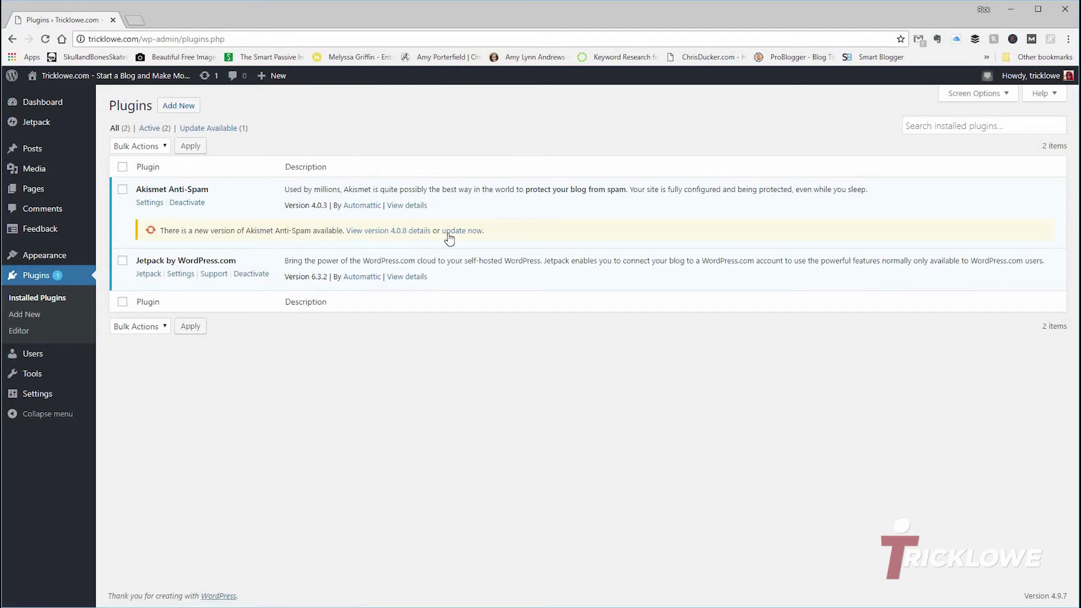
pyautogui.click(470, 230)
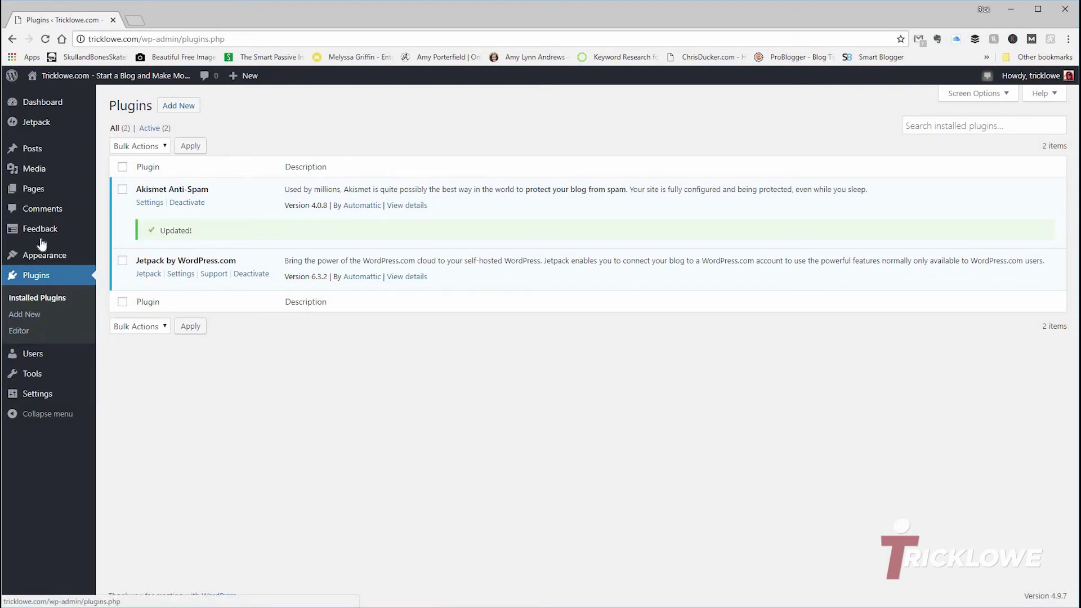
# Search the plugin directory for "sucuri", then install and activate Sucuri Security – Auditing, Malware Scanner and Security Hardening
pyautogui.click(26, 319)
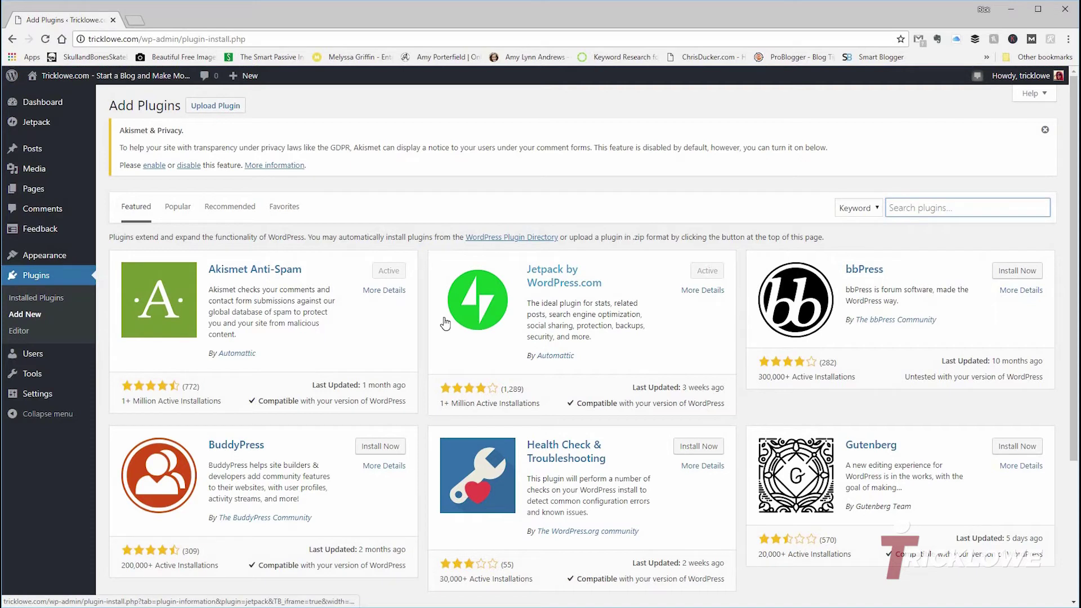
pyautogui.write('sucu')
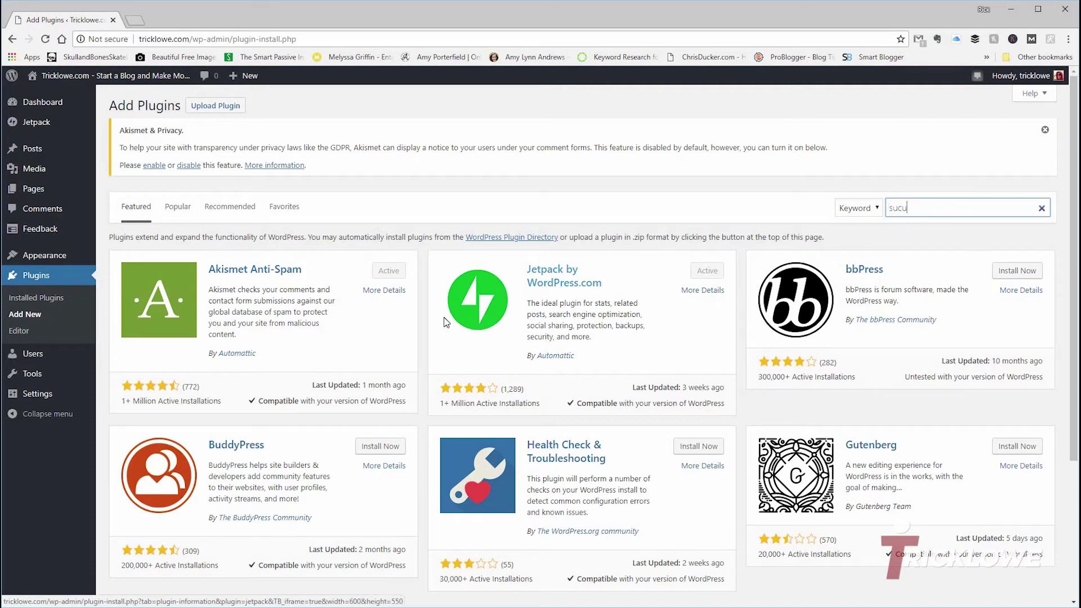
pyautogui.write('ri')
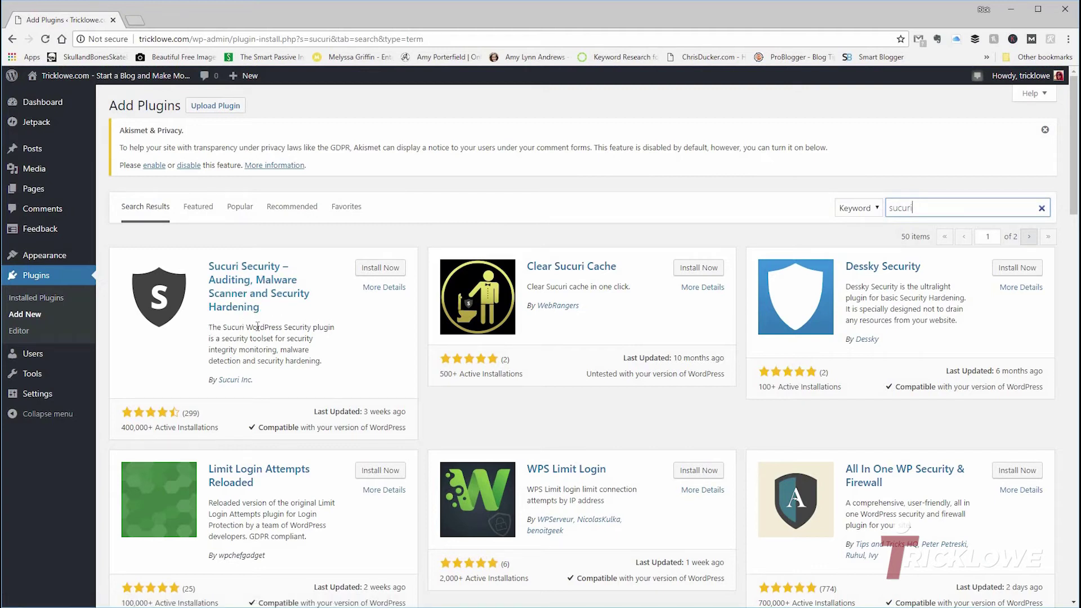
pyautogui.click(376, 271)
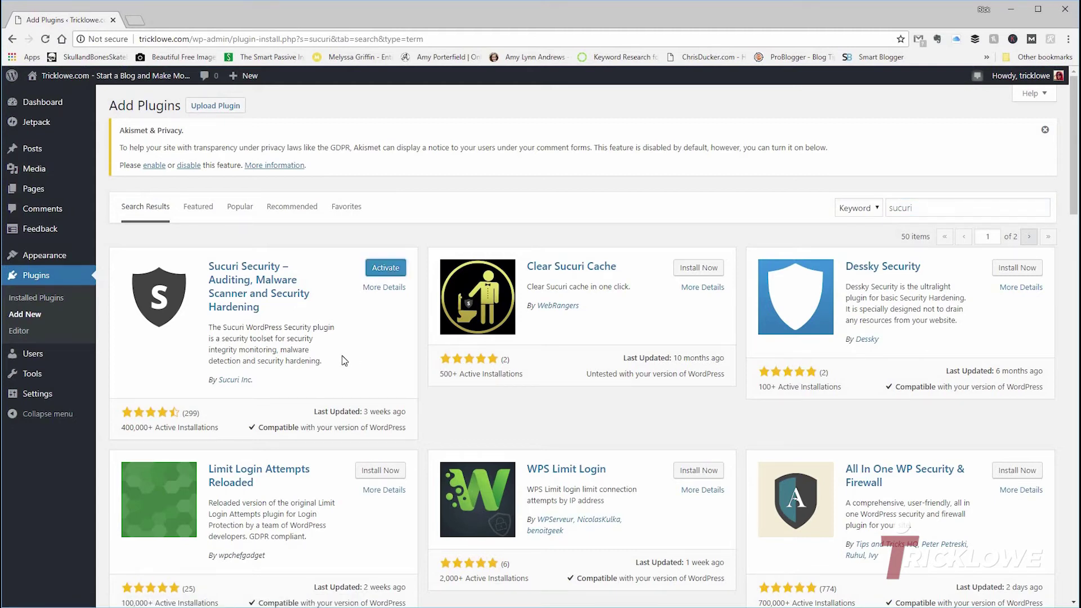
pyautogui.click(385, 269)
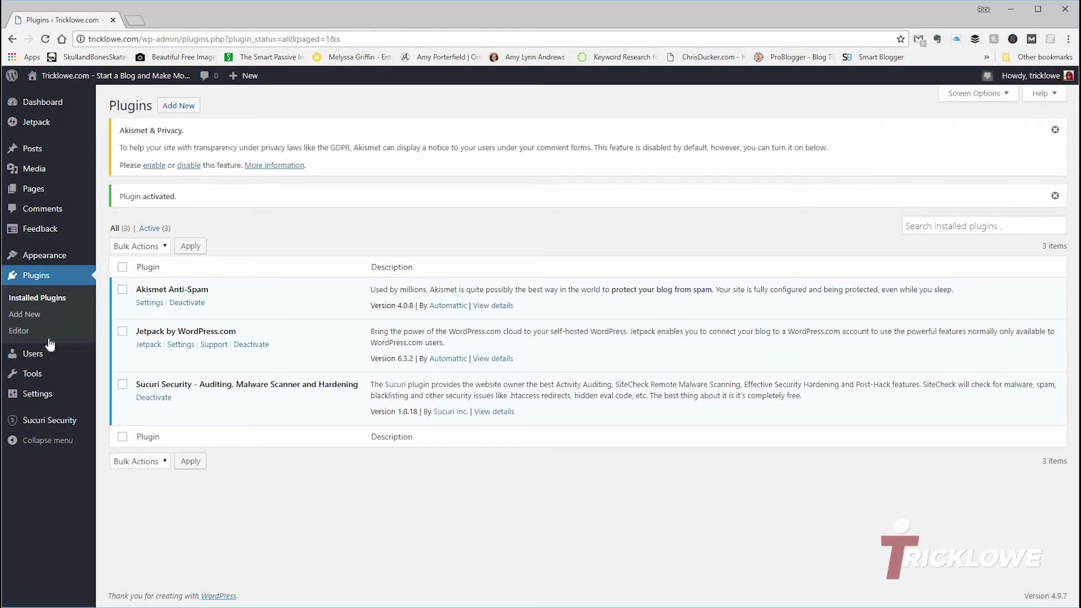
# Open the Sucuri Security dashboard and enable the Akismet privacy notice for comment forms from its banner
pyautogui.moveTo(51, 422)
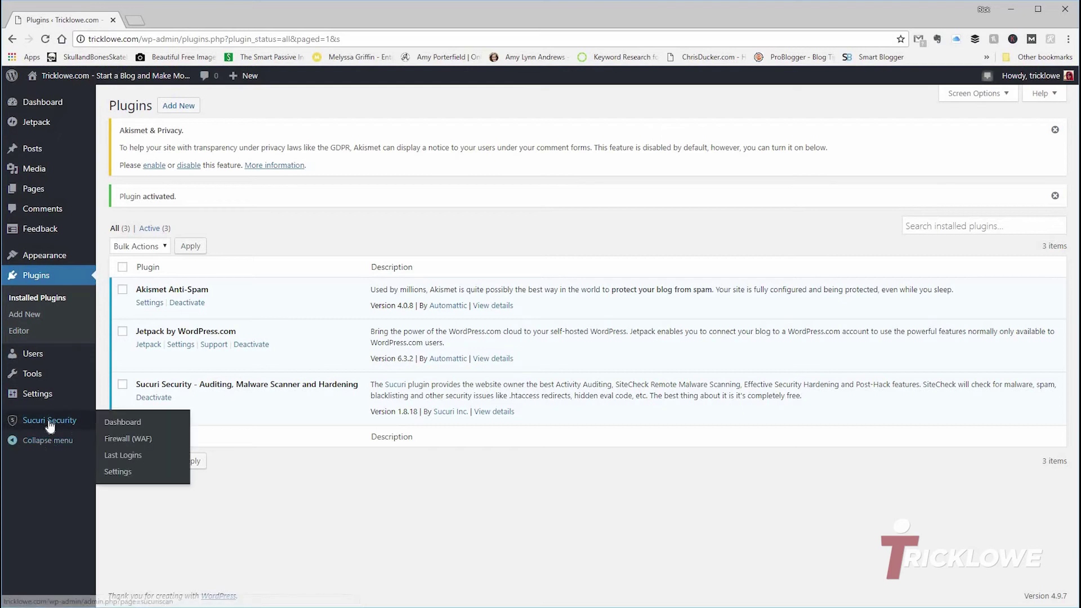
pyautogui.click(104, 426)
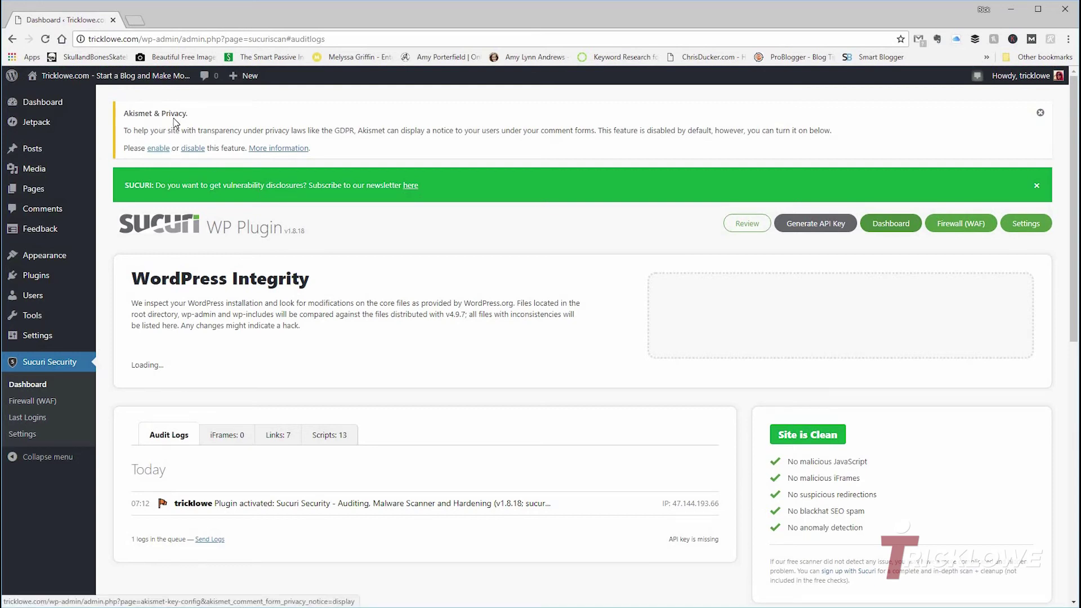
pyautogui.click(158, 148)
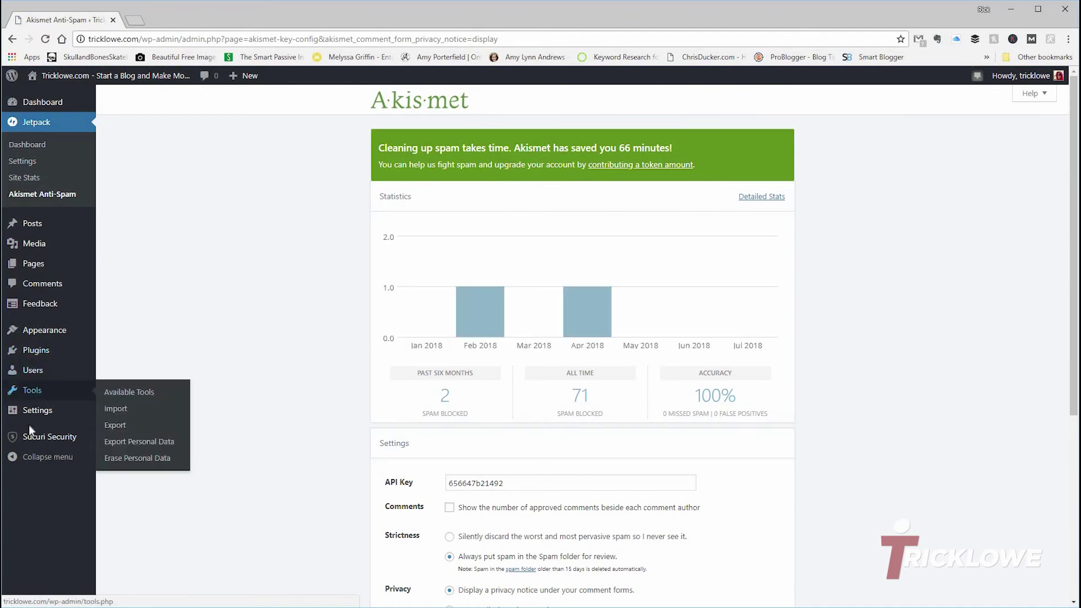
# Return to the Sucuri Security dashboard and look over its WordPress integrity, audit log and site scan sections
pyautogui.moveTo(31, 434)
pyautogui.click(119, 439)
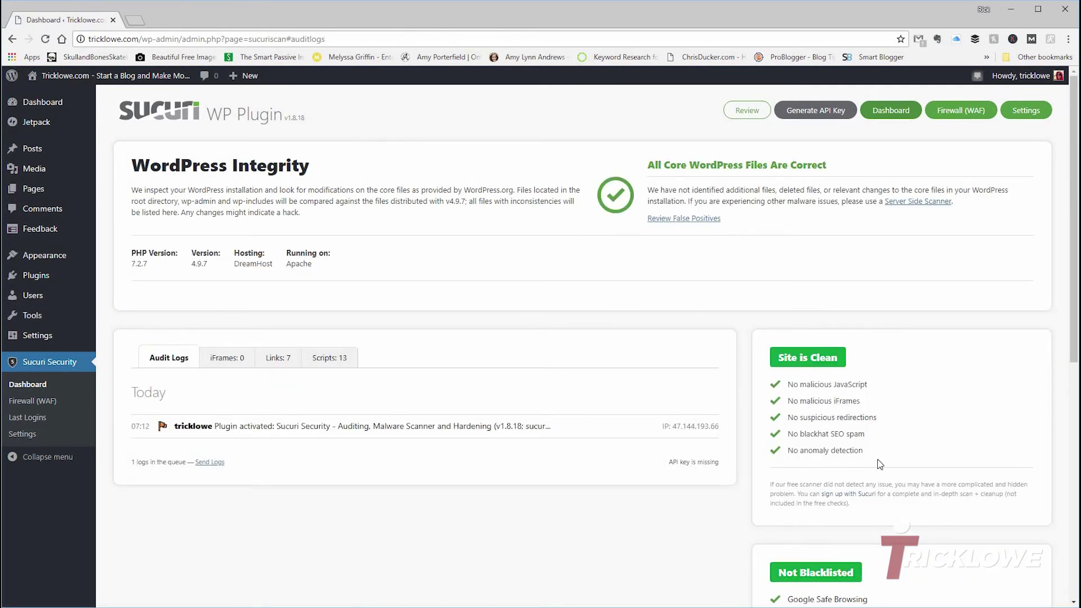
pyautogui.scroll(-3, 880, 464)
pyautogui.scroll(3, 299, 293)
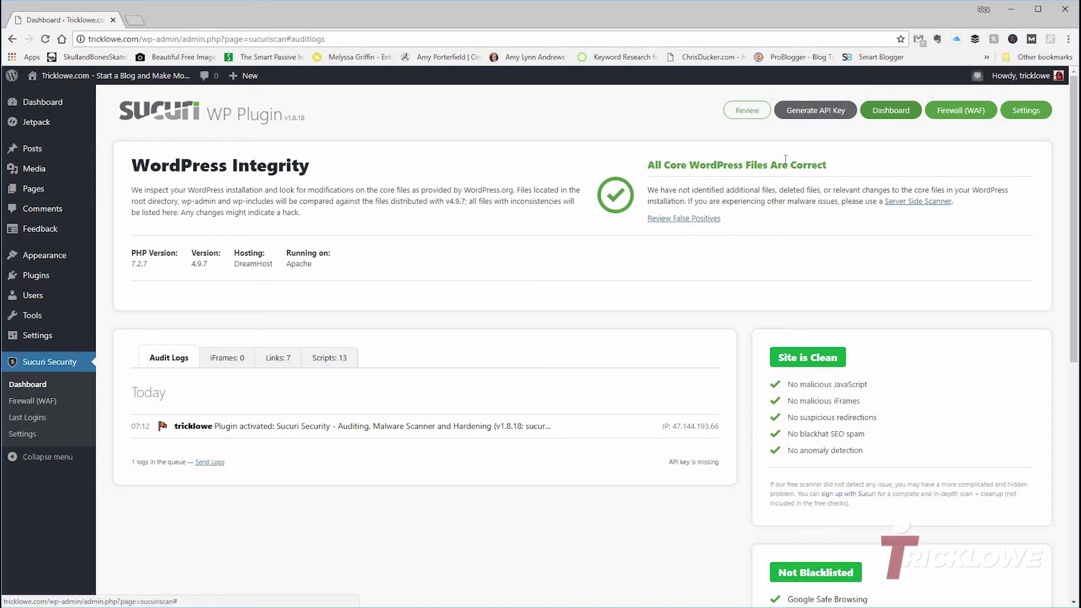
# Try to generate a Sucuri API key for tricklowe.com with DNS lookups enabled, accepting the Terms of Service and Privacy Policy
pyautogui.click(808, 114)
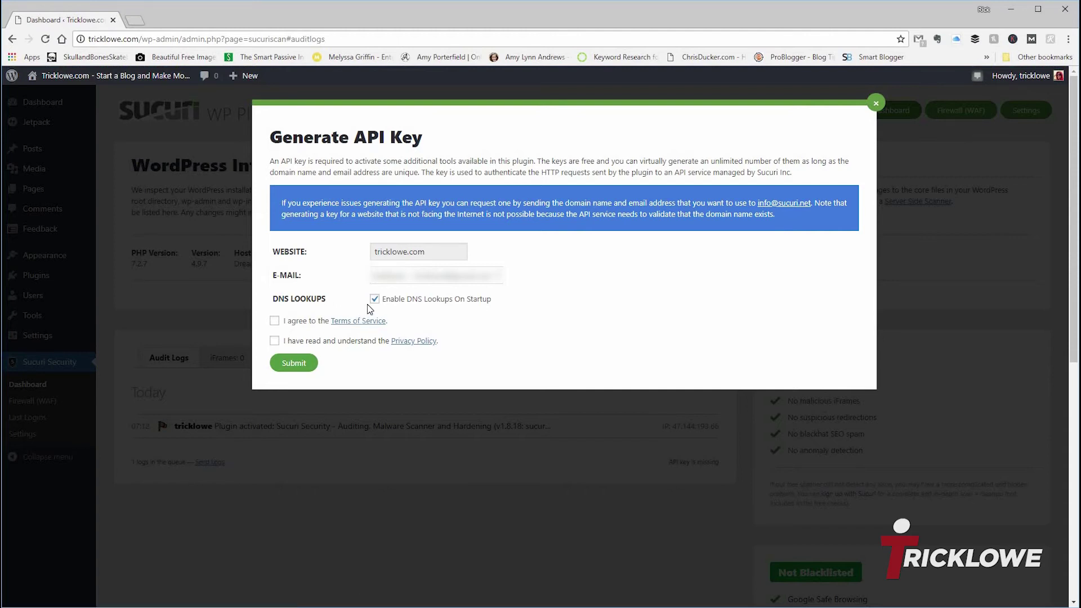
pyautogui.click(275, 321)
pyautogui.click(275, 342)
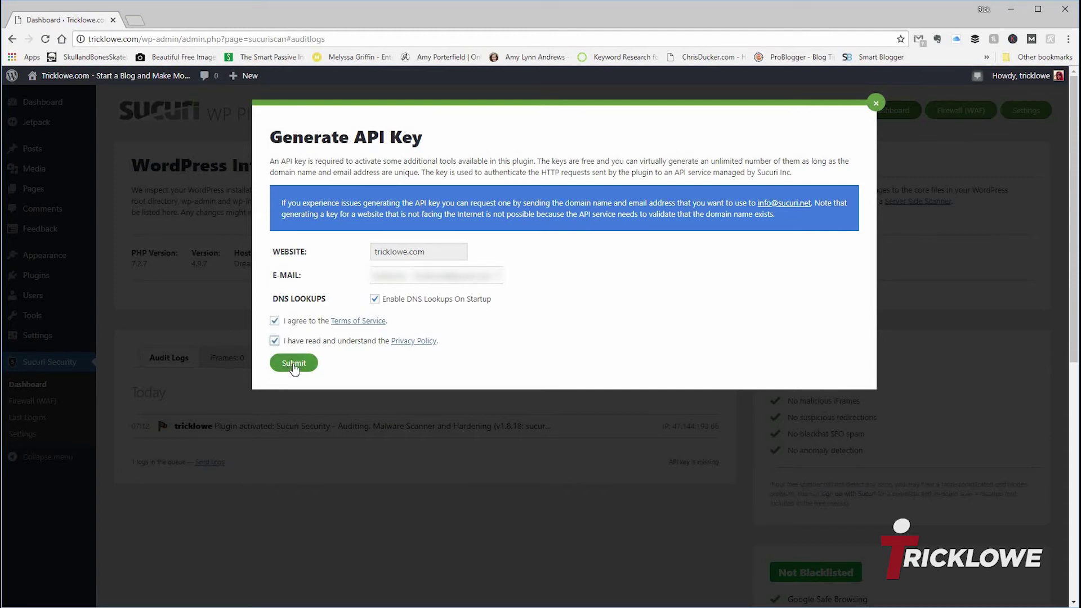
pyautogui.click(293, 364)
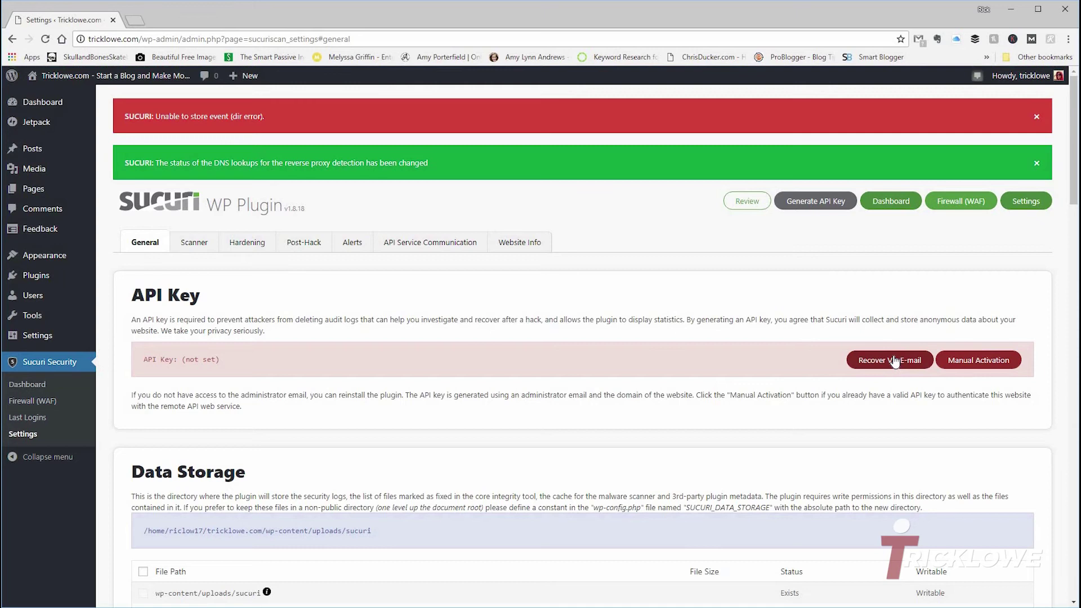
pyautogui.click(955, 364)
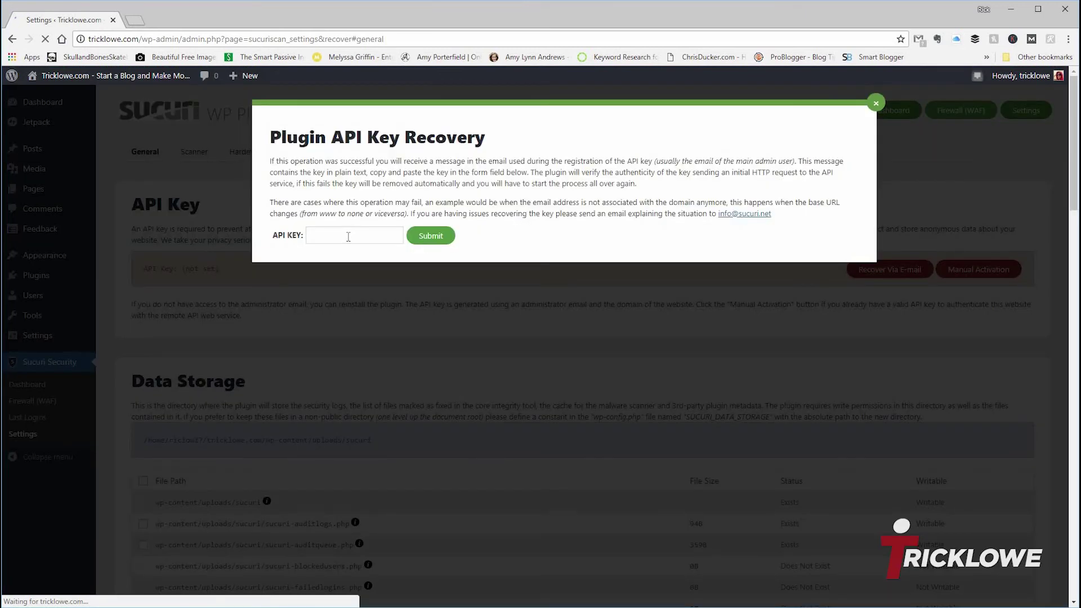
pyautogui.click(342, 232)
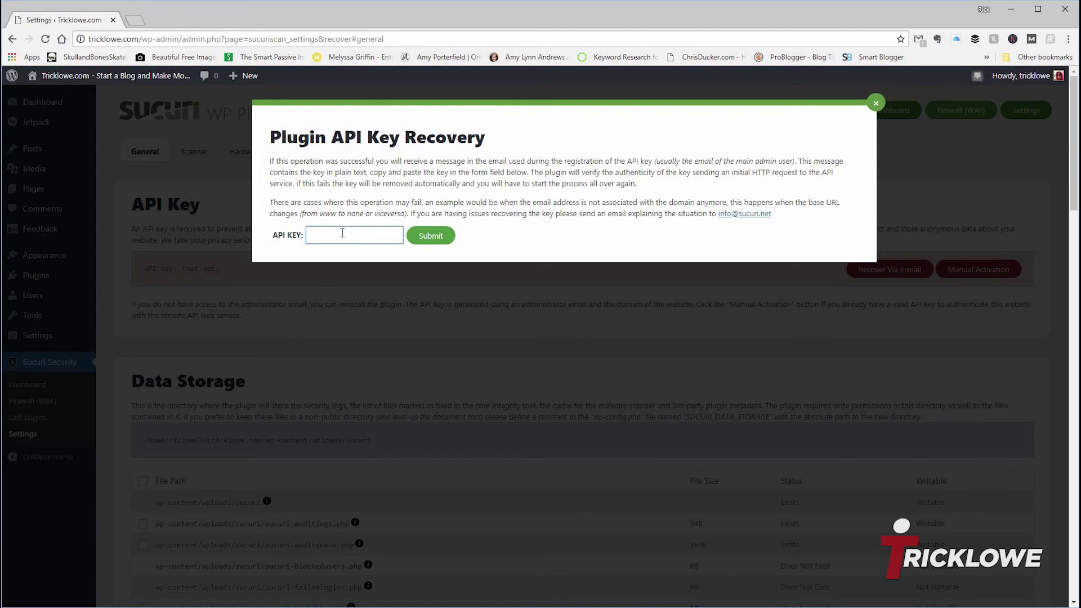
pyautogui.click(875, 103)
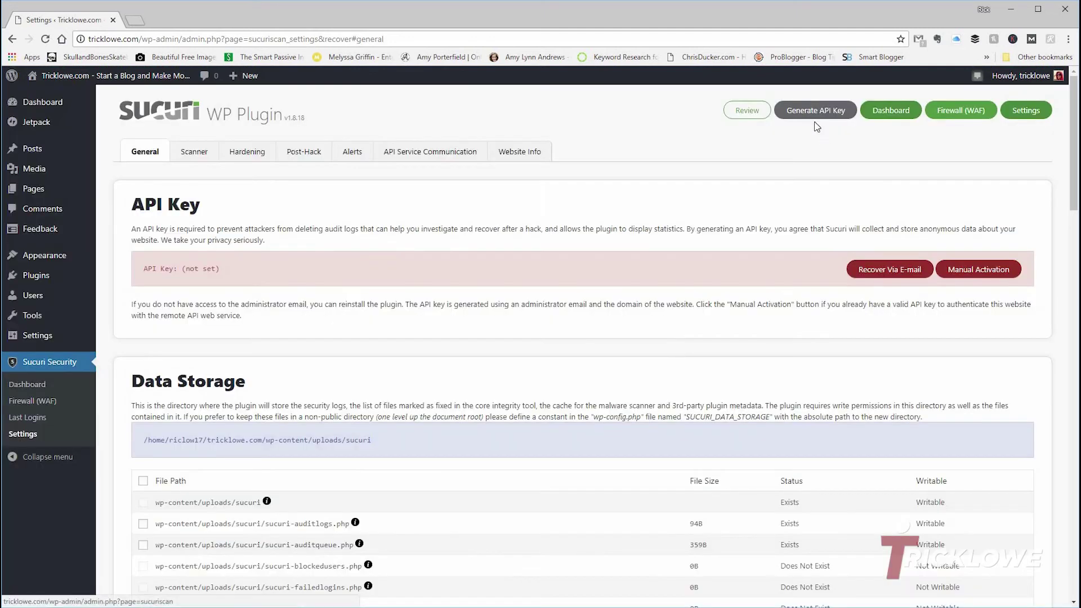
# Try to generate the Sucuri API key with DNS lookups on startup disabled, accepting the Privacy Policy and Terms of Service
pyautogui.click(815, 110)
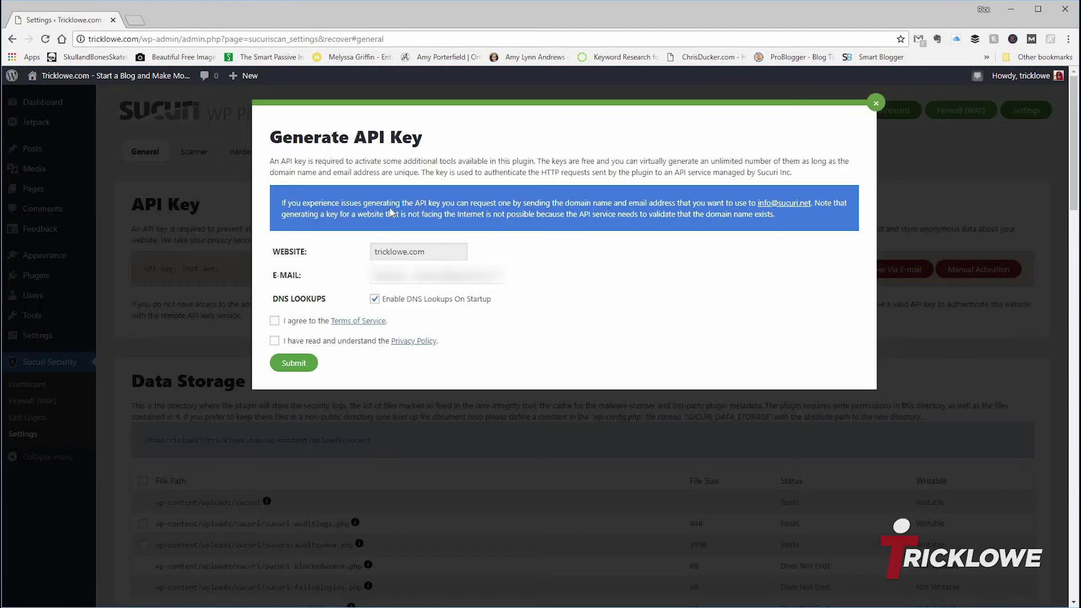
pyautogui.click(274, 340)
pyautogui.click(274, 321)
pyautogui.click(374, 300)
pyautogui.click(294, 360)
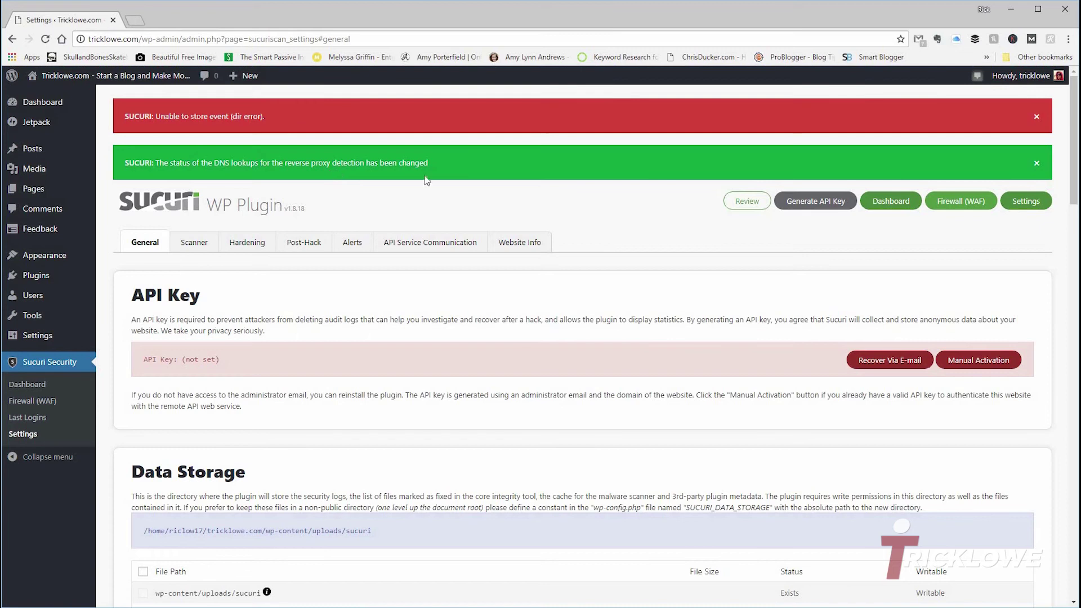
# Generate the Sucuri API key with DNS lookups on startup enabled, agreeing to the Terms of Service and Privacy Policy
pyautogui.click(794, 203)
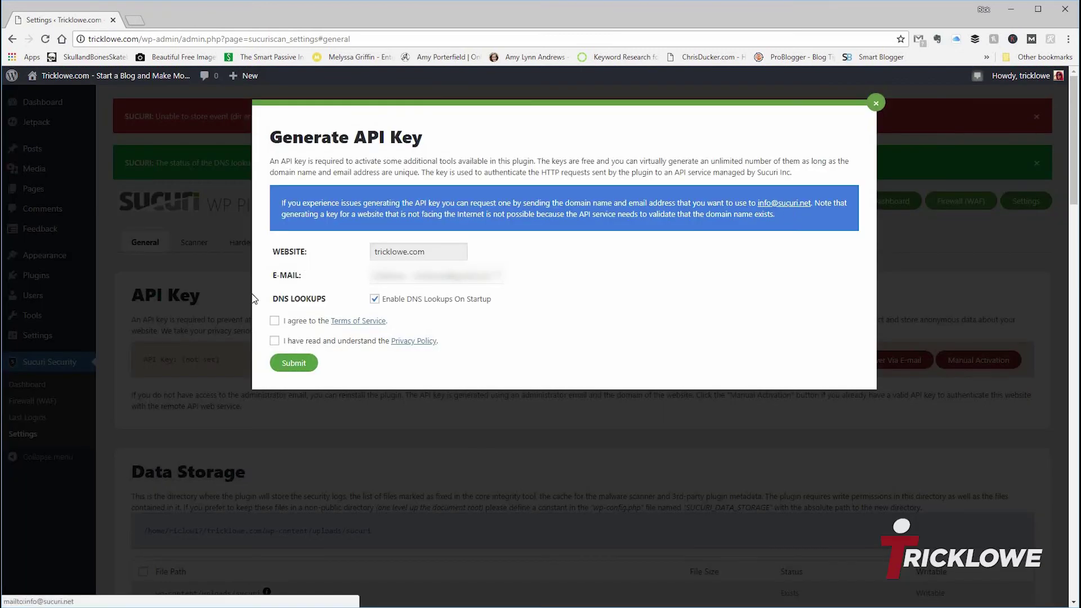
pyautogui.click(274, 320)
pyautogui.click(274, 340)
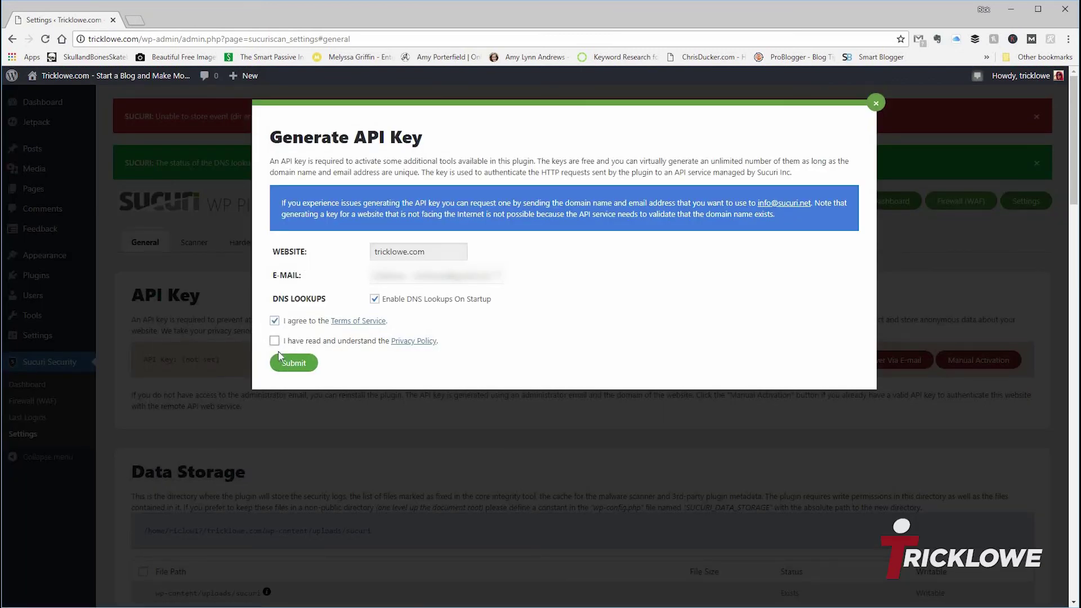
pyautogui.click(293, 362)
pyautogui.moveTo(368, 607)
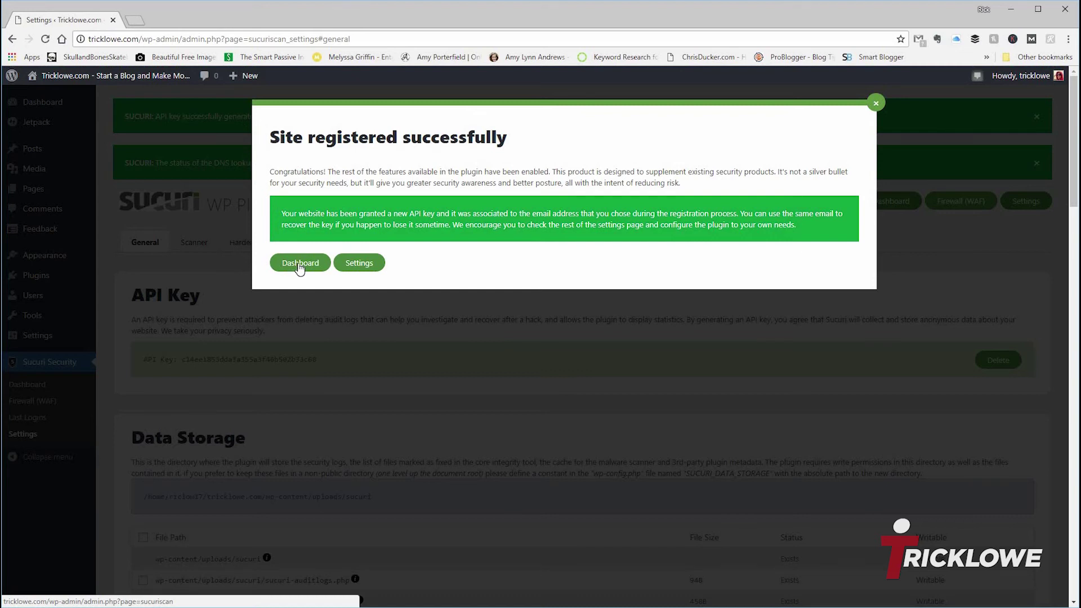
# Open the Sucuri dashboard from the registration dialog and review the audit logs, blacklist status and security recommendations
pyautogui.click(299, 263)
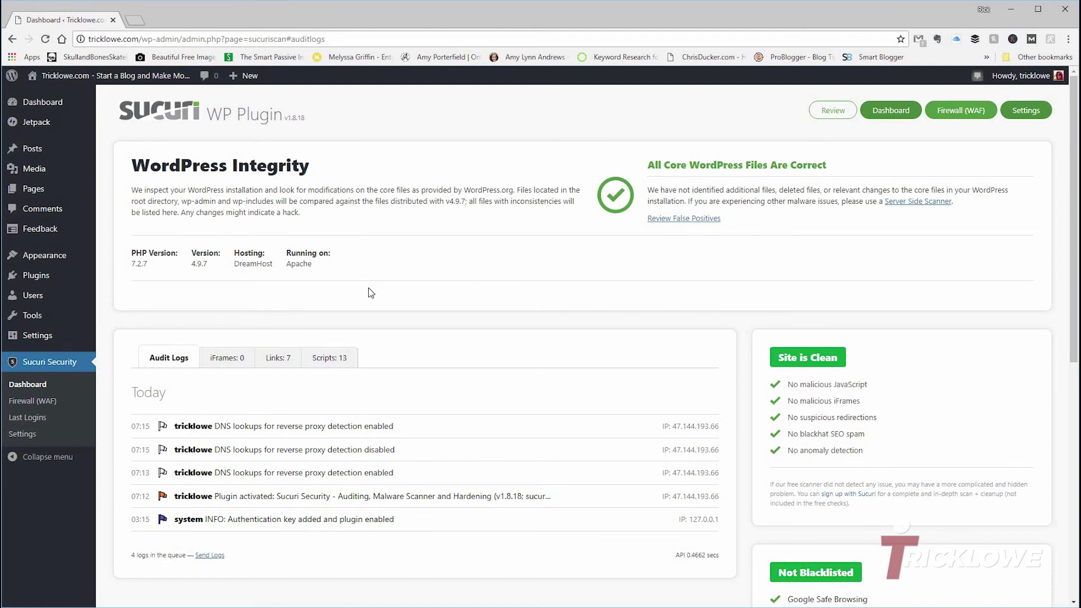
pyautogui.scroll(-6, 369, 293)
pyautogui.scroll(-2, 371, 302)
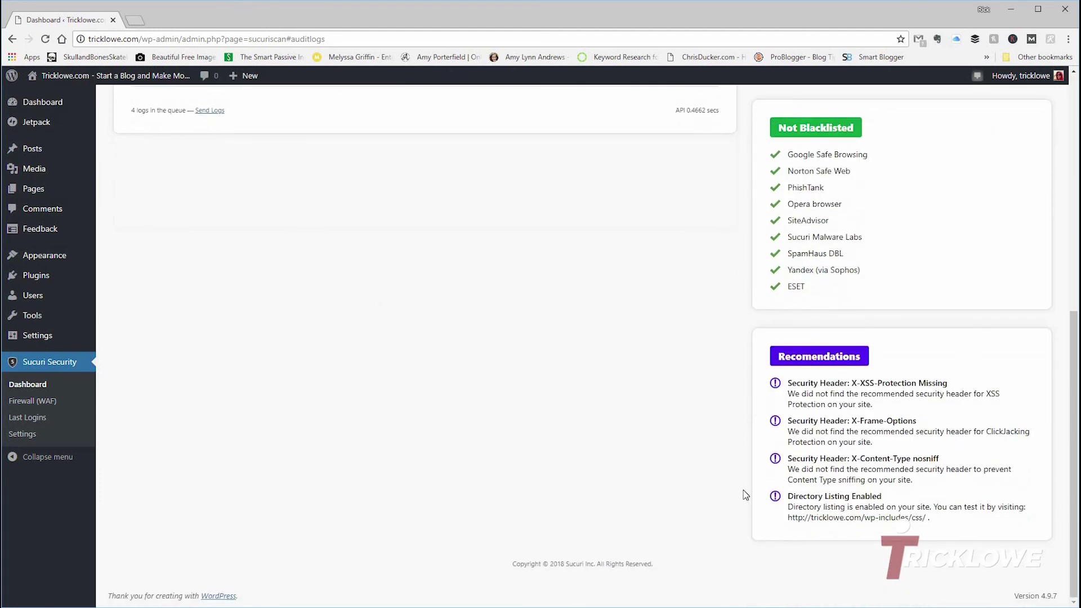
pyautogui.scroll(8, 540, 423)
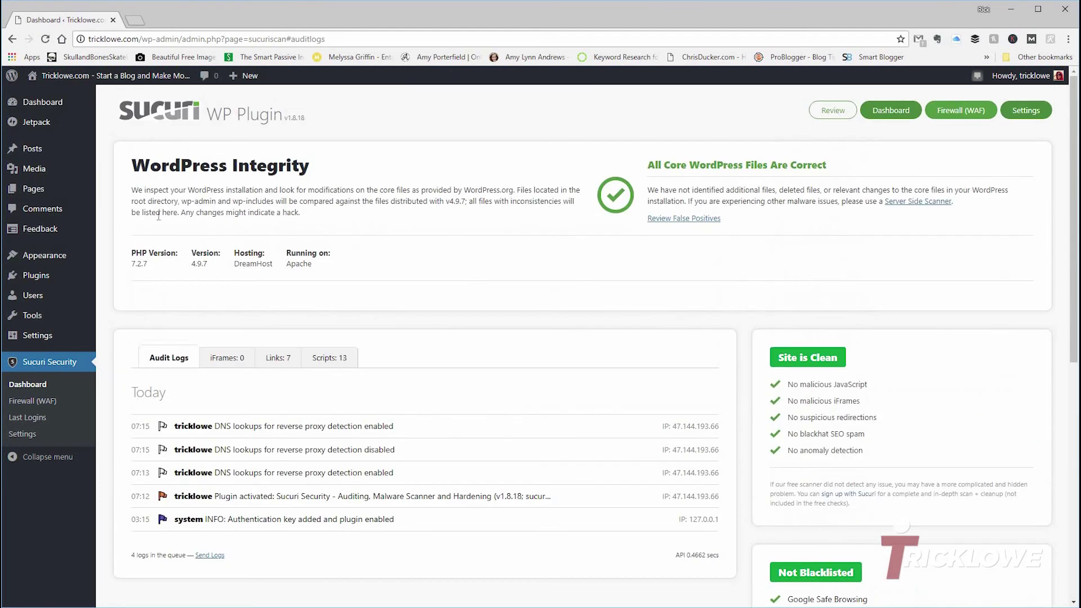
pyautogui.scroll(-3, 251, 277)
pyautogui.scroll(2, 251, 277)
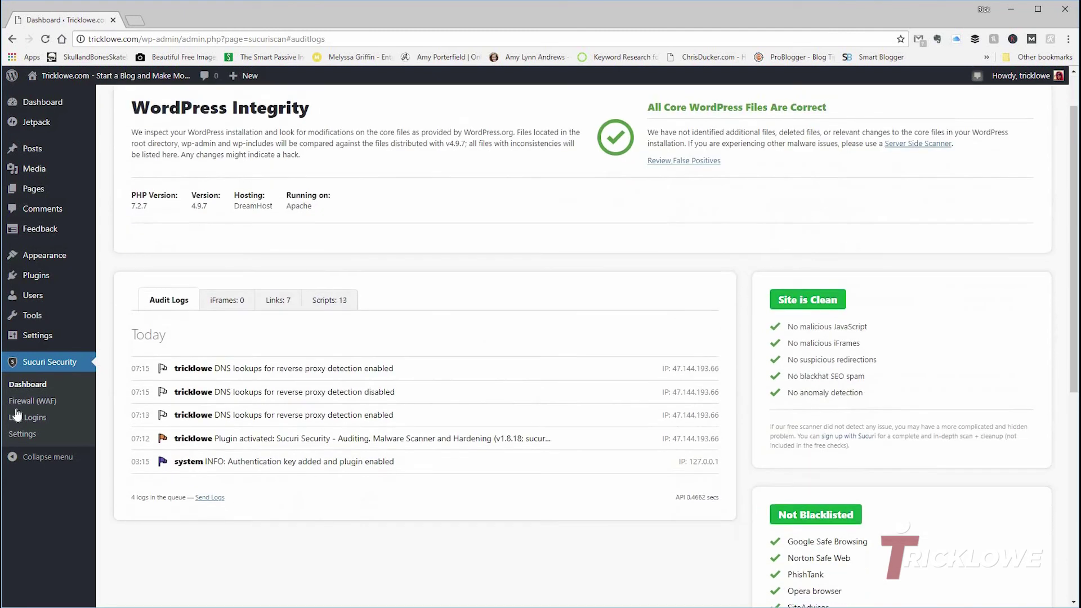
# Open the Sucuri Security settings and look at the Scanner and General sections
pyautogui.click(13, 445)
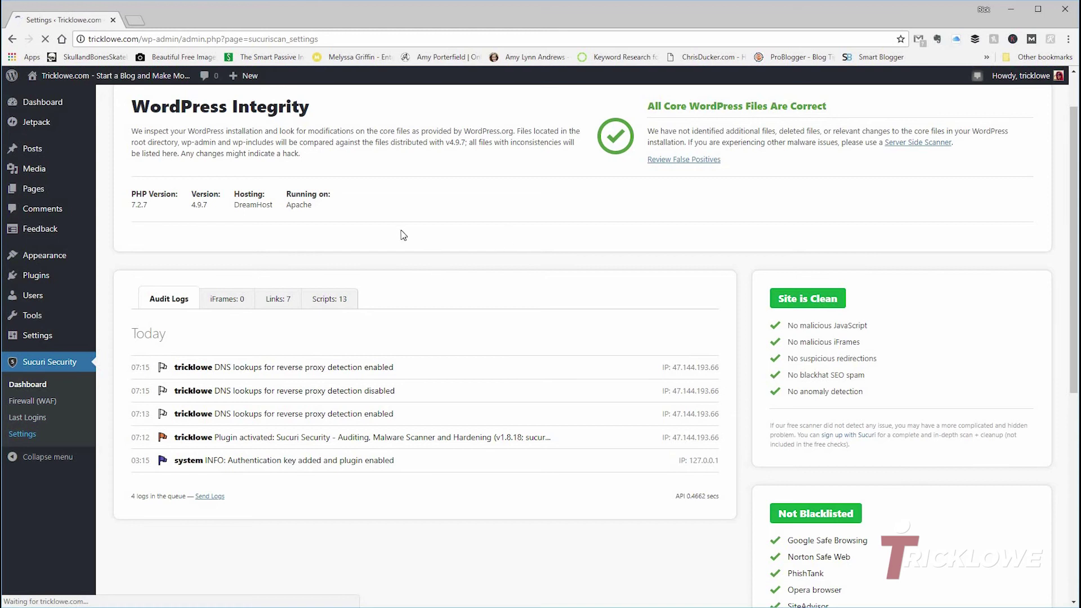
pyautogui.click(192, 156)
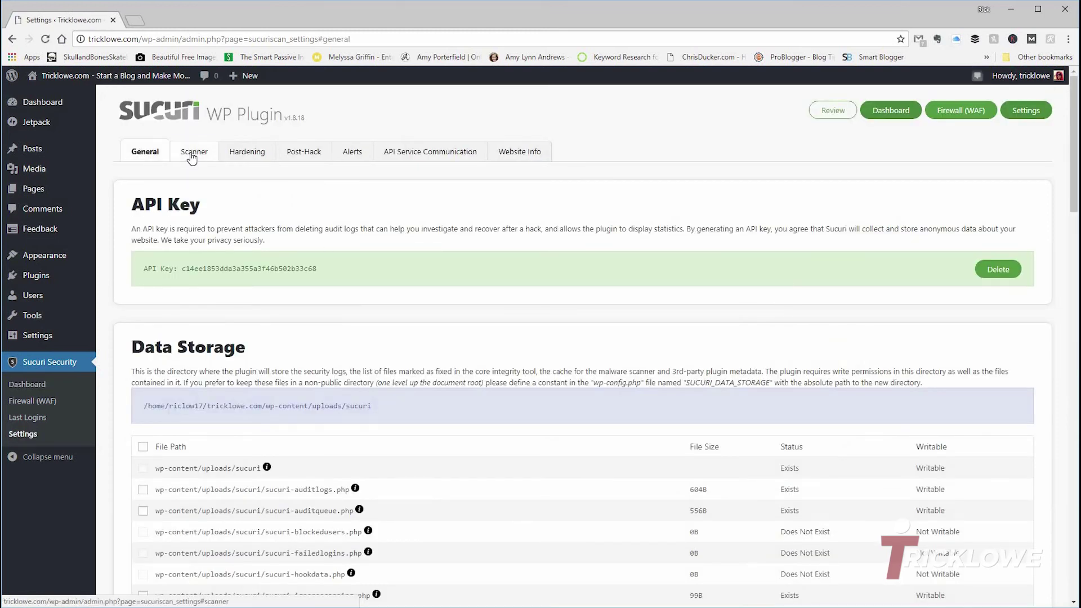
pyautogui.click(144, 151)
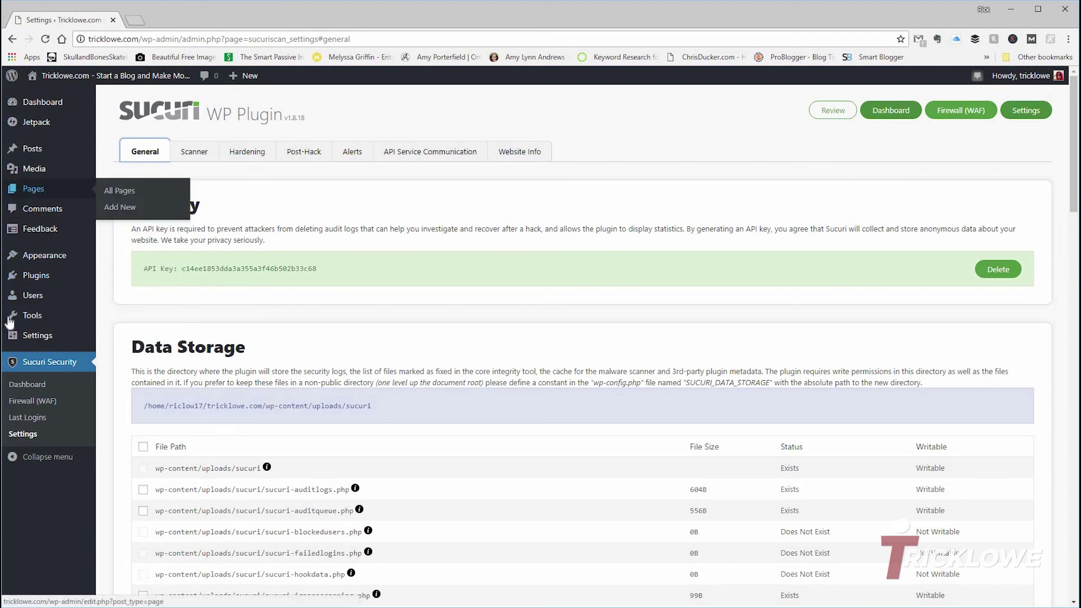
# Move the default "Hello world!" post to the trash
pyautogui.moveTo(37, 258)
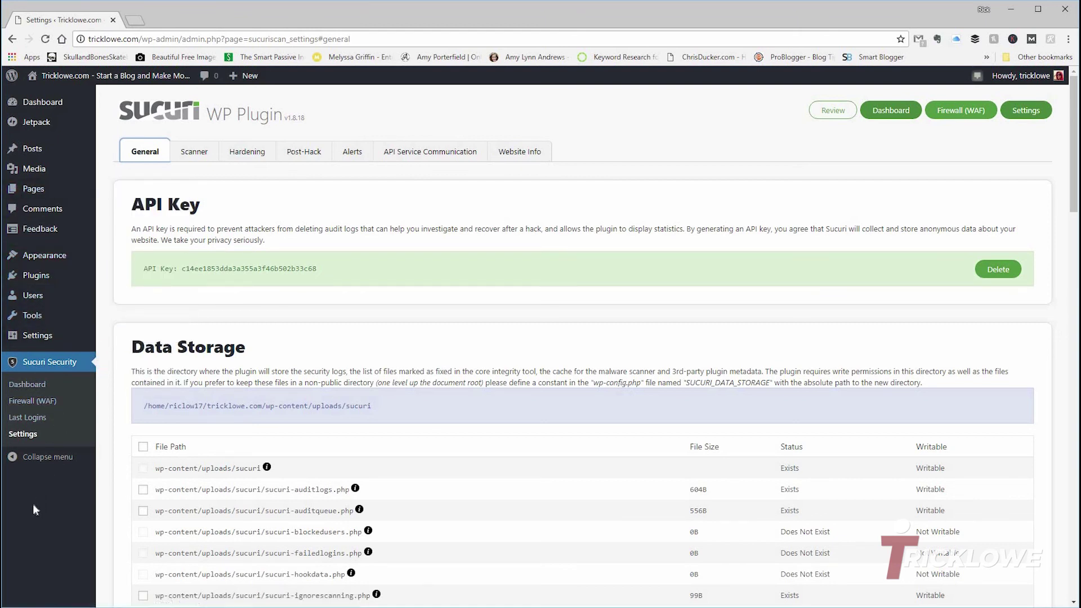
pyautogui.click(26, 155)
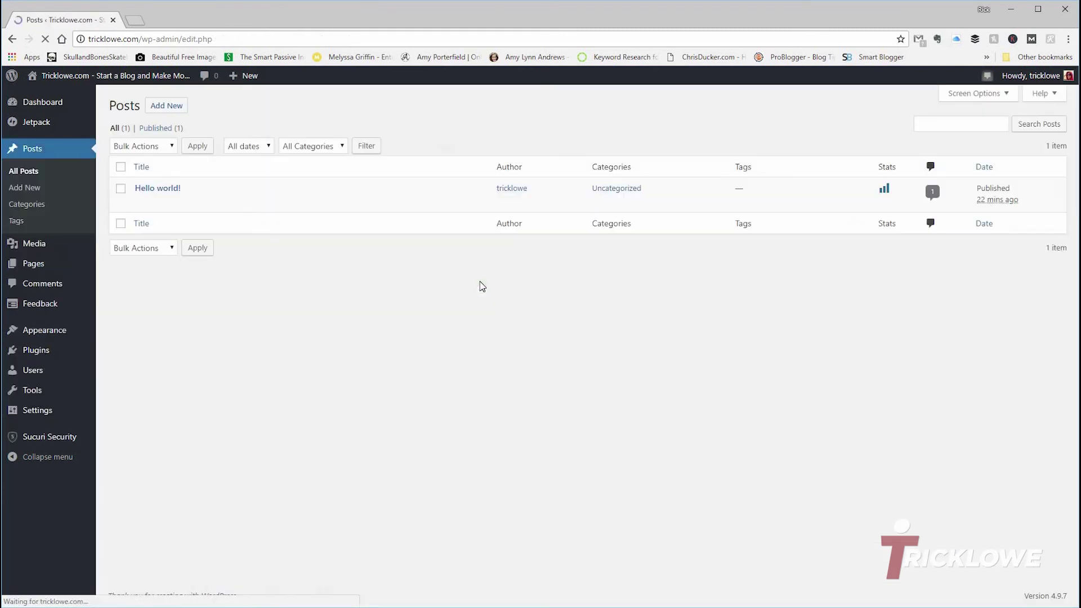
pyautogui.click(120, 188)
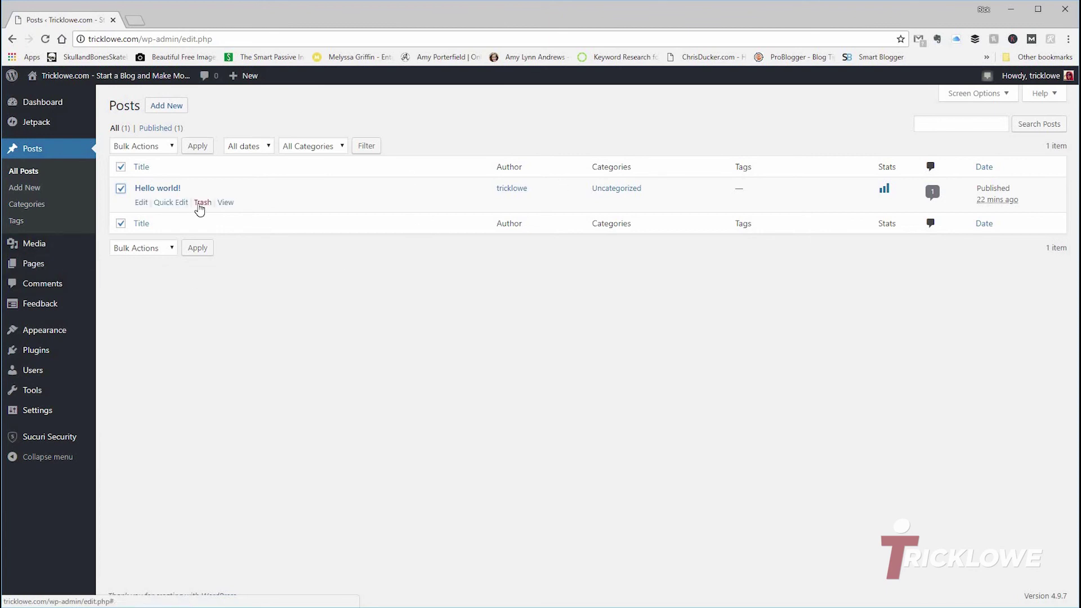
pyautogui.click(202, 203)
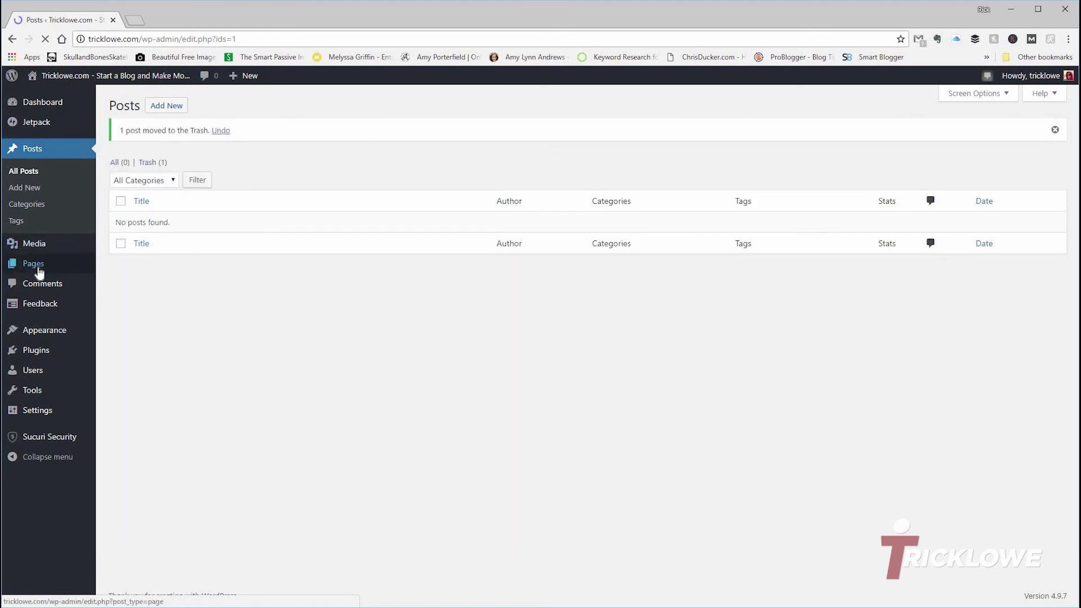
# Look over the list of existing pages, and dismiss the Jetpack themes notice on the Themes screen
pyautogui.click(67, 273)
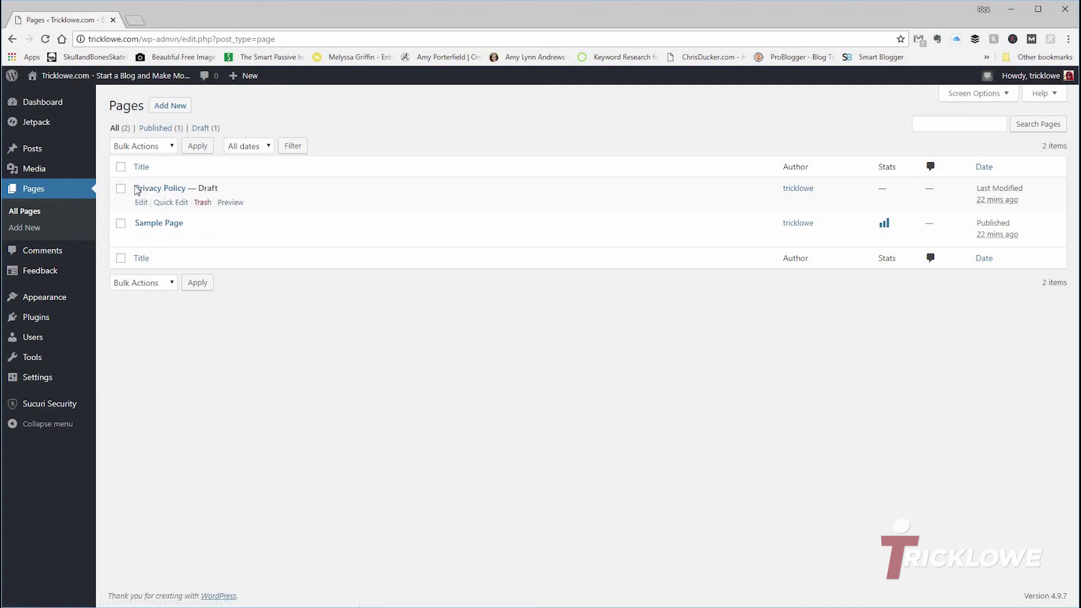
pyautogui.moveTo(54, 122)
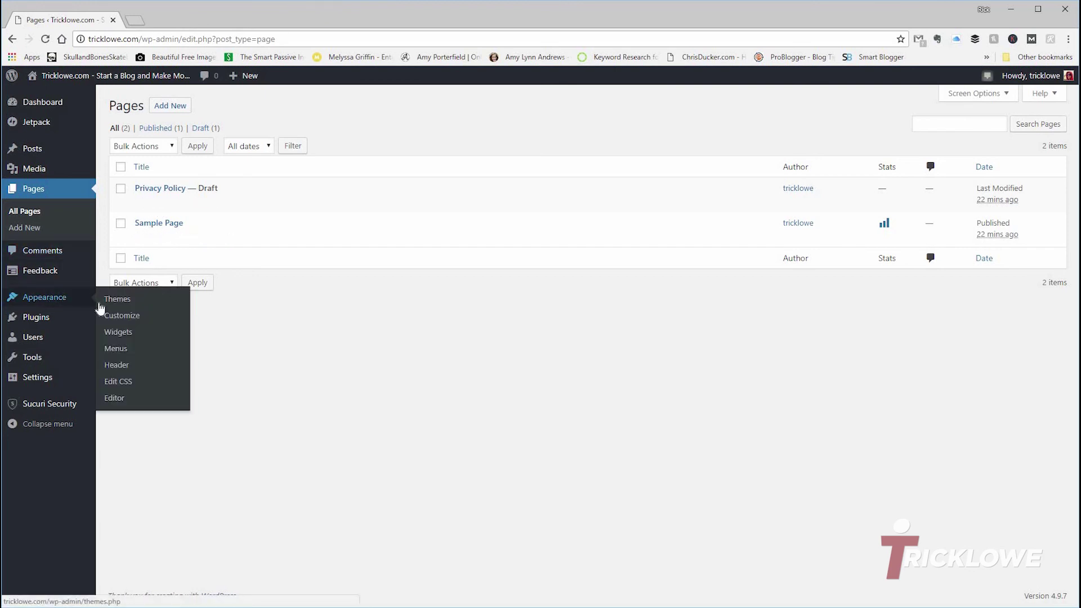
pyautogui.click(116, 299)
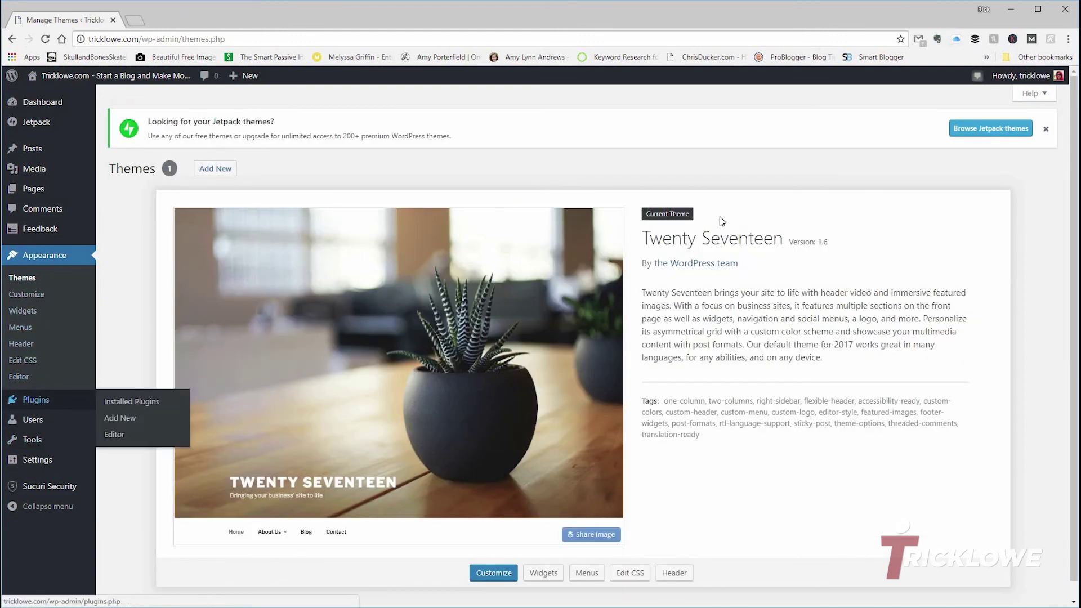
pyautogui.click(1045, 128)
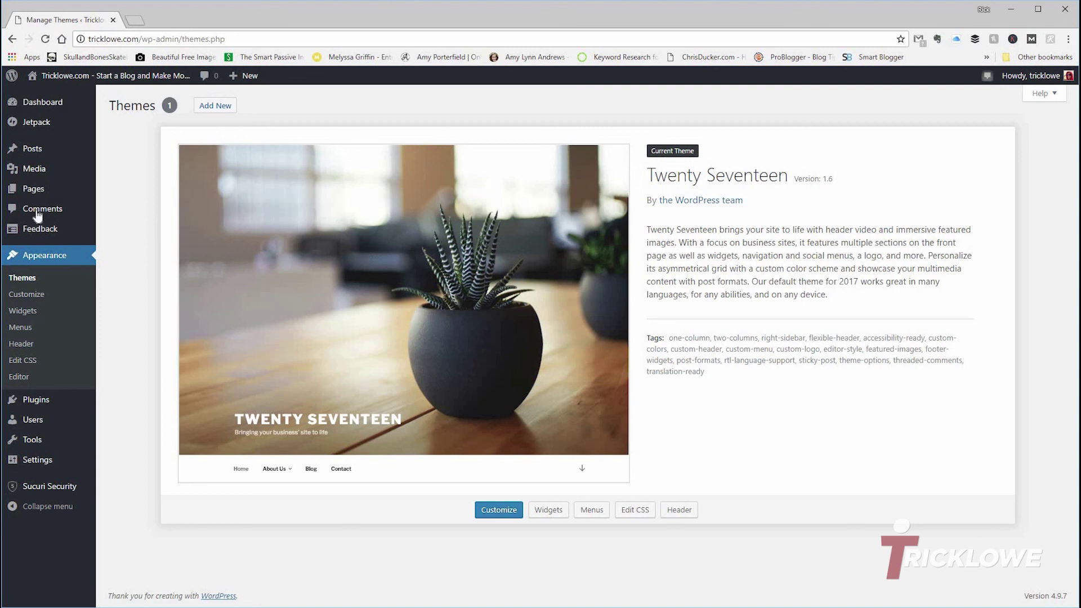
# View the live site's front page in a separate browser tab and close that tab to return to the Themes screen
pyautogui.moveTo(78, 83)
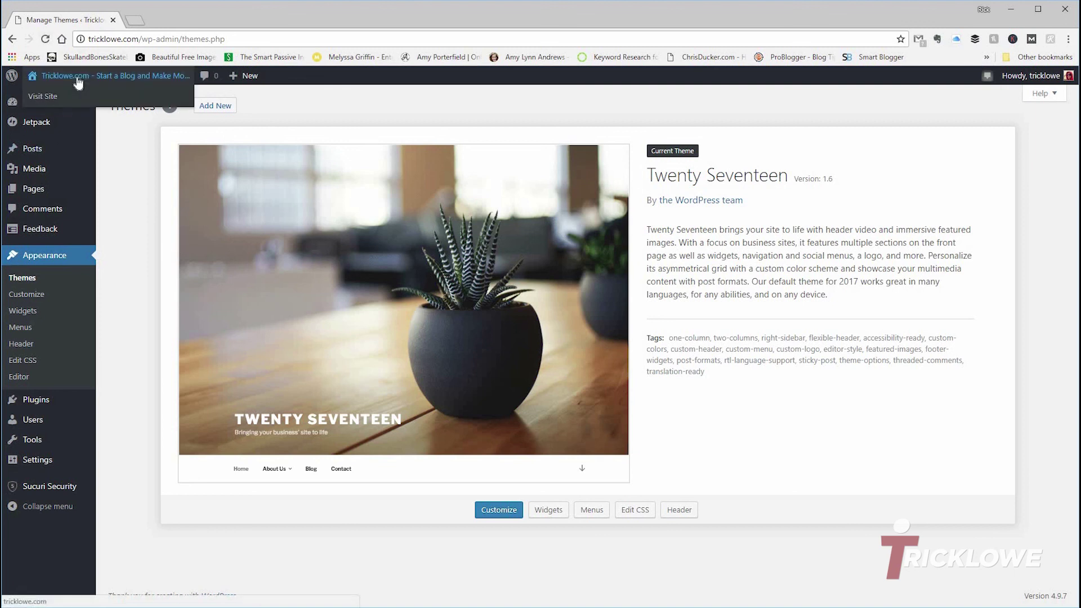
pyautogui.middleClick(50, 99)
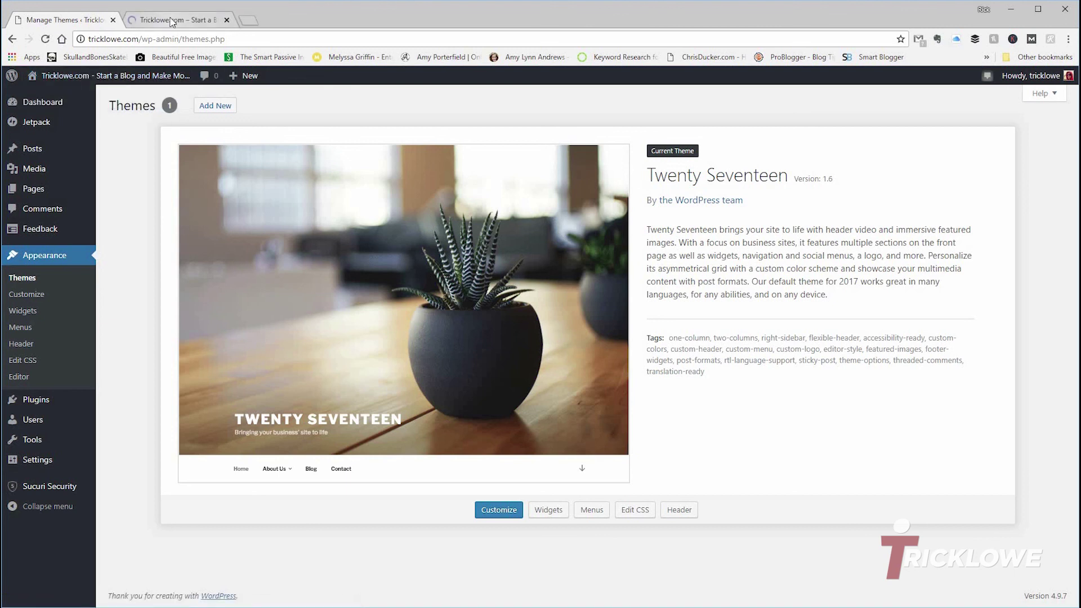
pyautogui.click(173, 22)
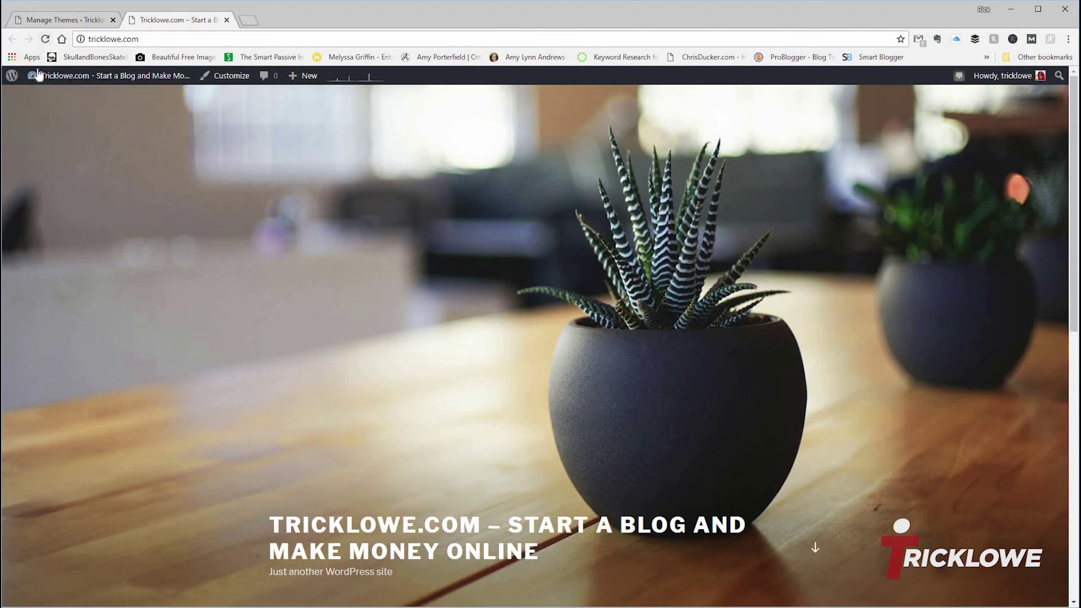
pyautogui.click(227, 20)
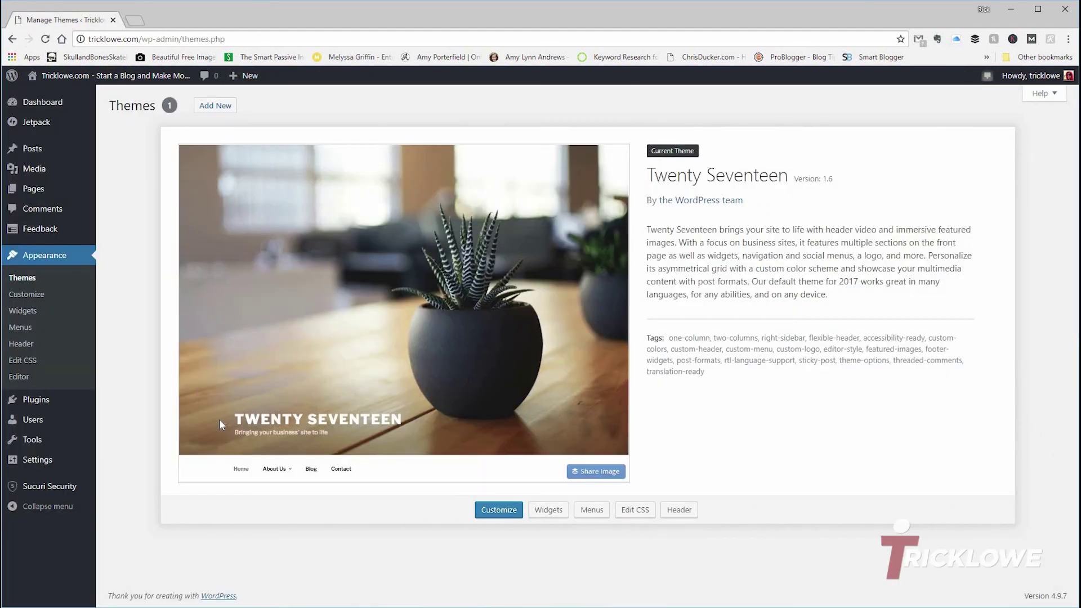